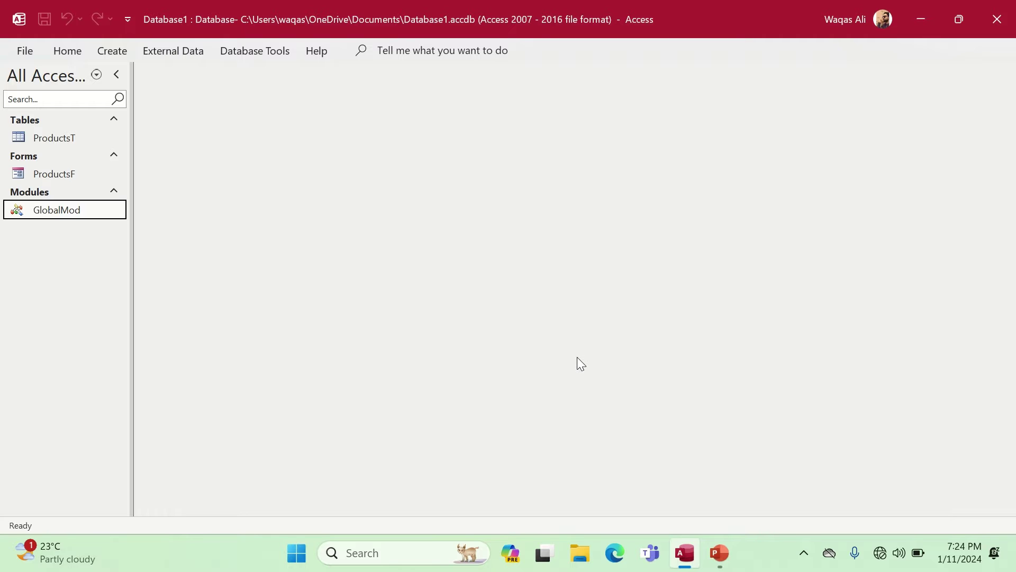
- Open the ProductsT table, preview and close the ProductsF form, then open GlobalMod's code
{"action": "double_click", "coordinate": [72, 141]}
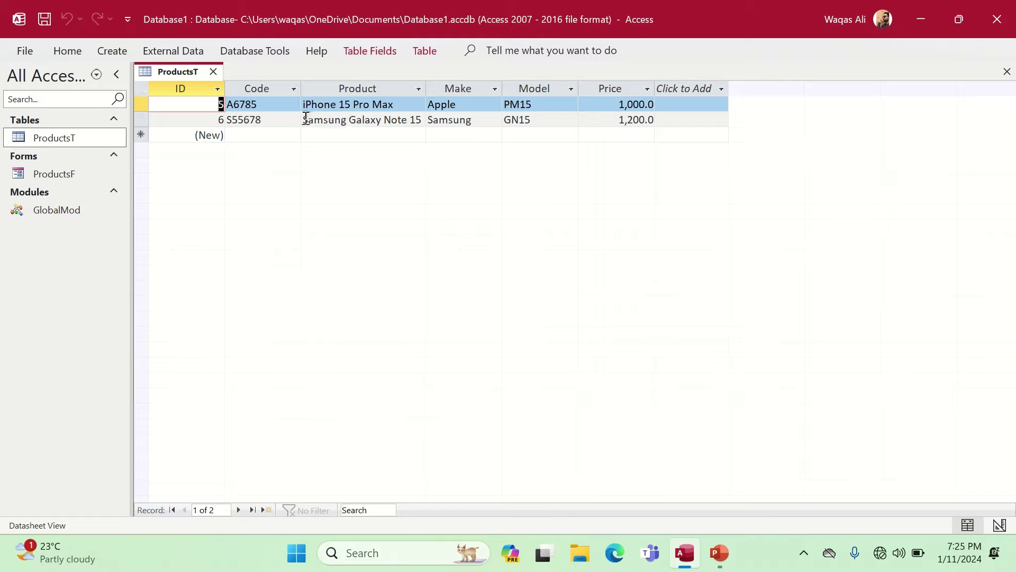
{"action": "left_click", "coordinate": [81, 175]}
{"action": "double_click", "coordinate": [81, 175]}
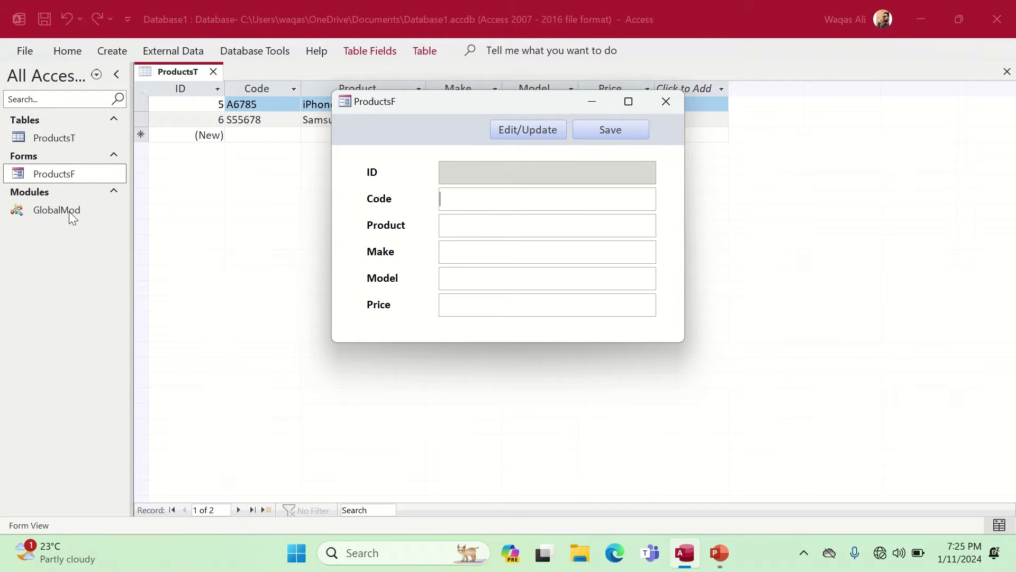
{"action": "left_click", "coordinate": [675, 99]}
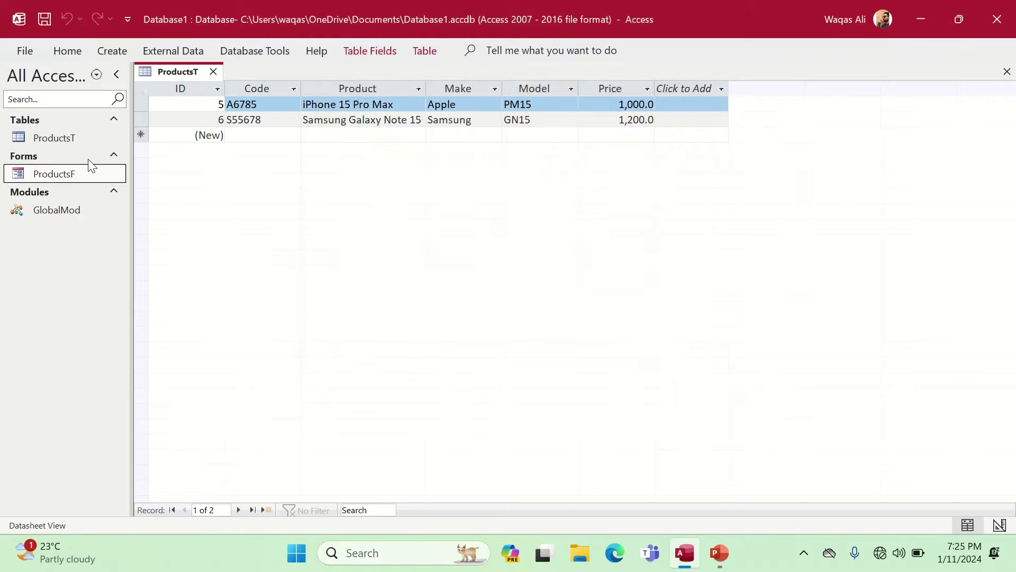
{"action": "left_click", "coordinate": [74, 216]}
{"action": "double_click", "coordinate": [75, 216]}
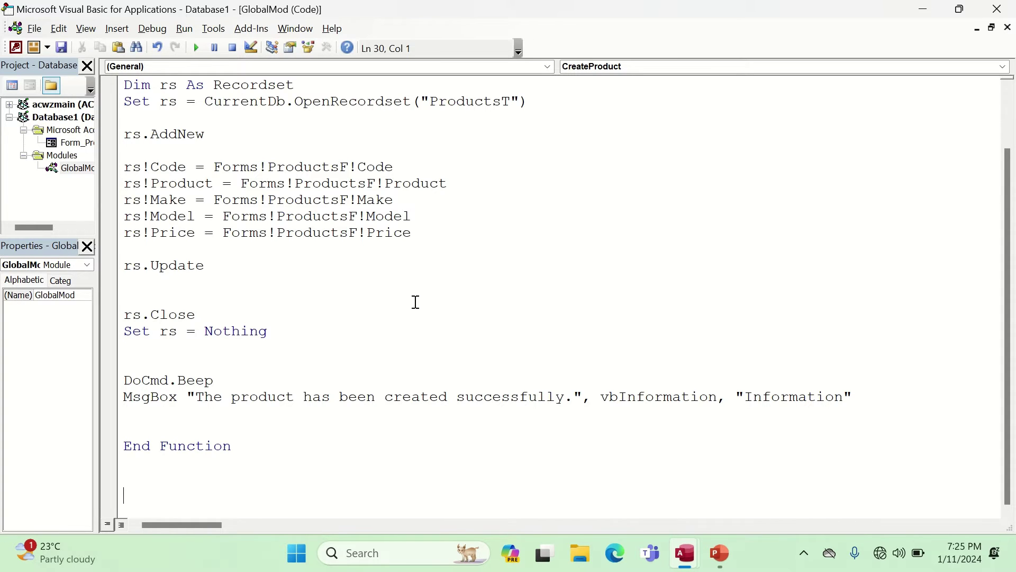
- Close the VBA editor to return to the ProductsT datasheet
{"action": "left_click", "coordinate": [1002, 13]}
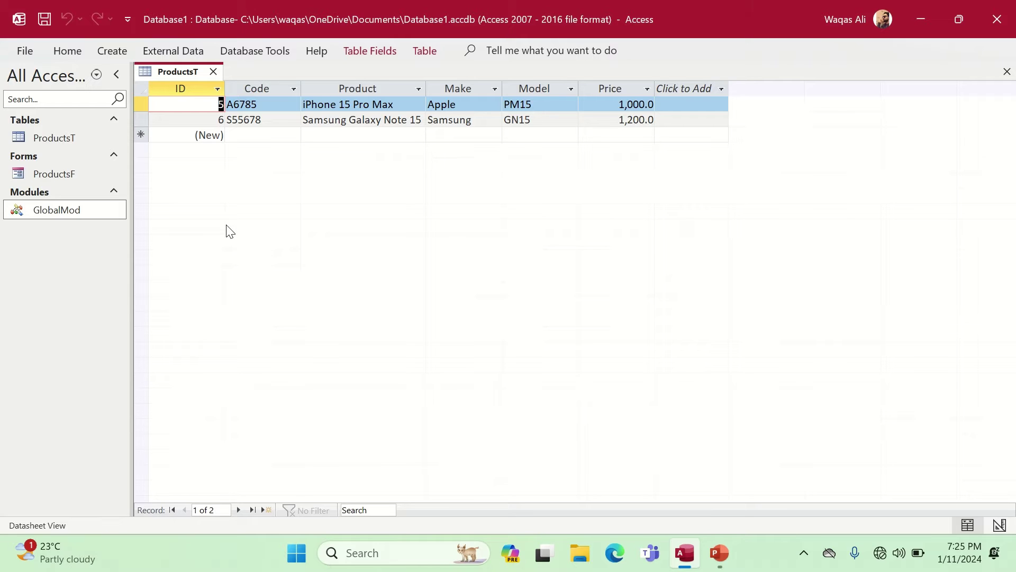
- Create a blank form in Design View and set its Default View to Continuous Forms
{"action": "left_click", "coordinate": [112, 50]}
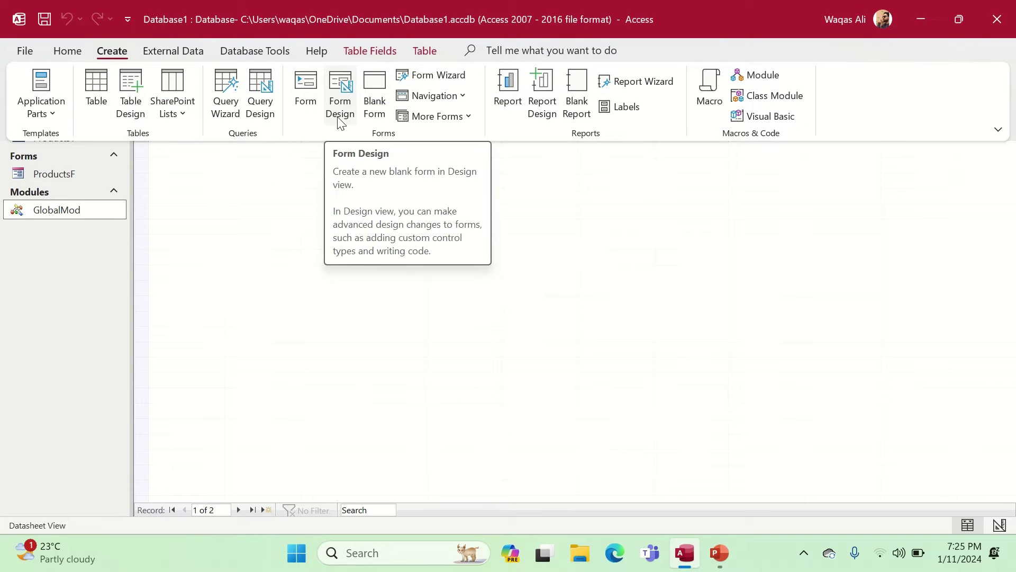
{"action": "left_click", "coordinate": [352, 105]}
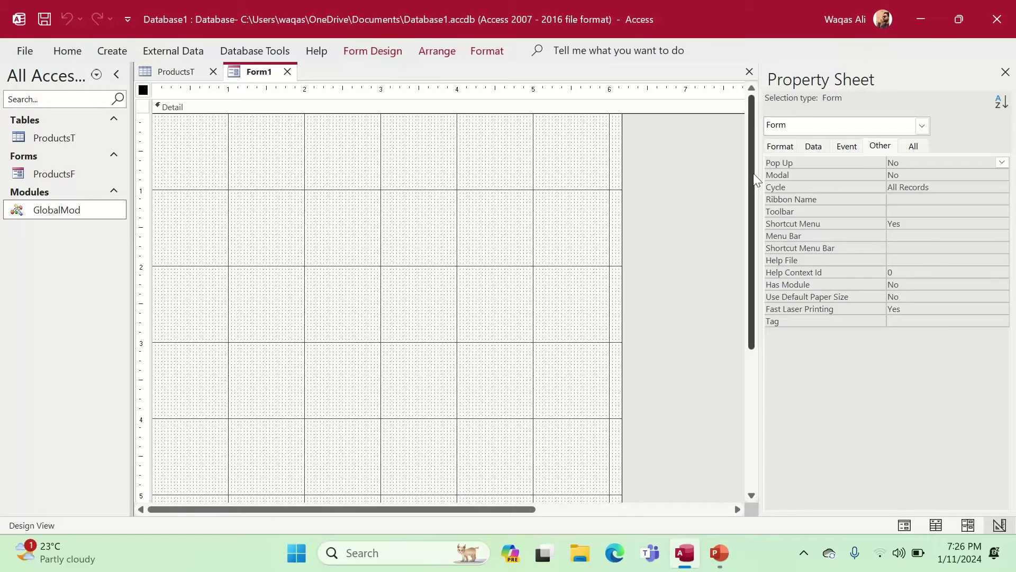
{"action": "left_click", "coordinate": [783, 147]}
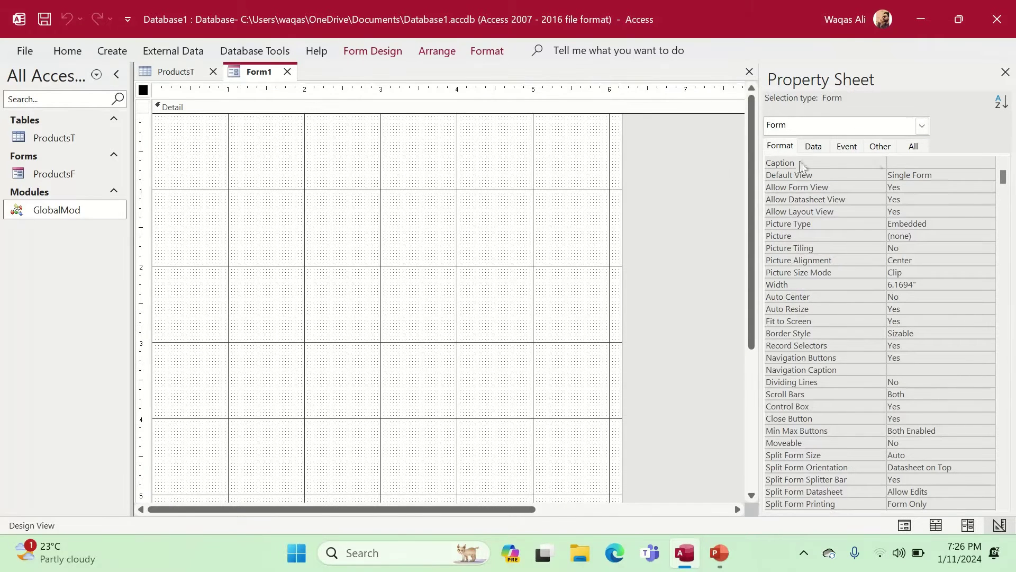
{"action": "left_click", "coordinate": [981, 177]}
{"action": "left_click", "coordinate": [989, 175]}
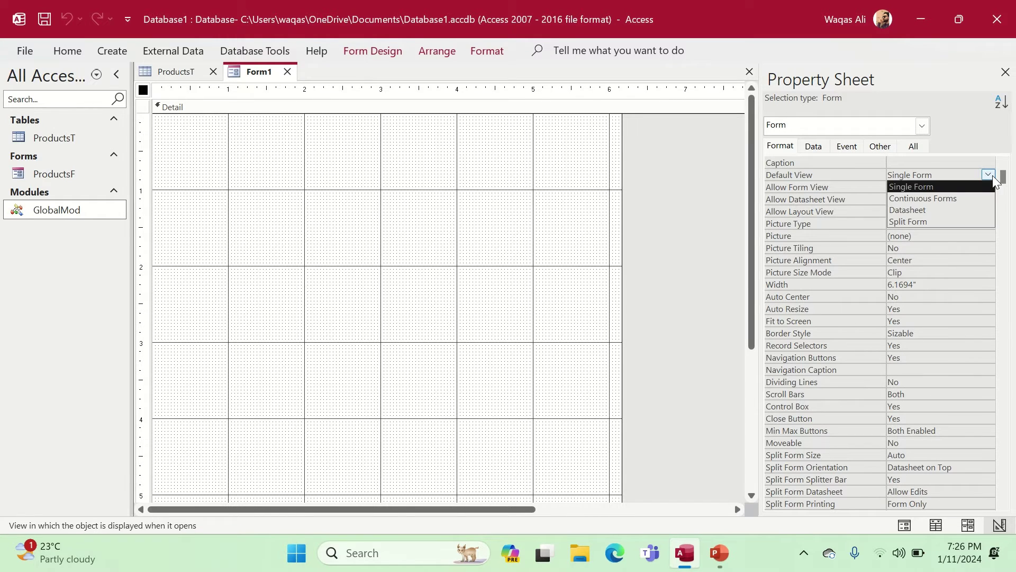
{"action": "left_click", "coordinate": [973, 199]}
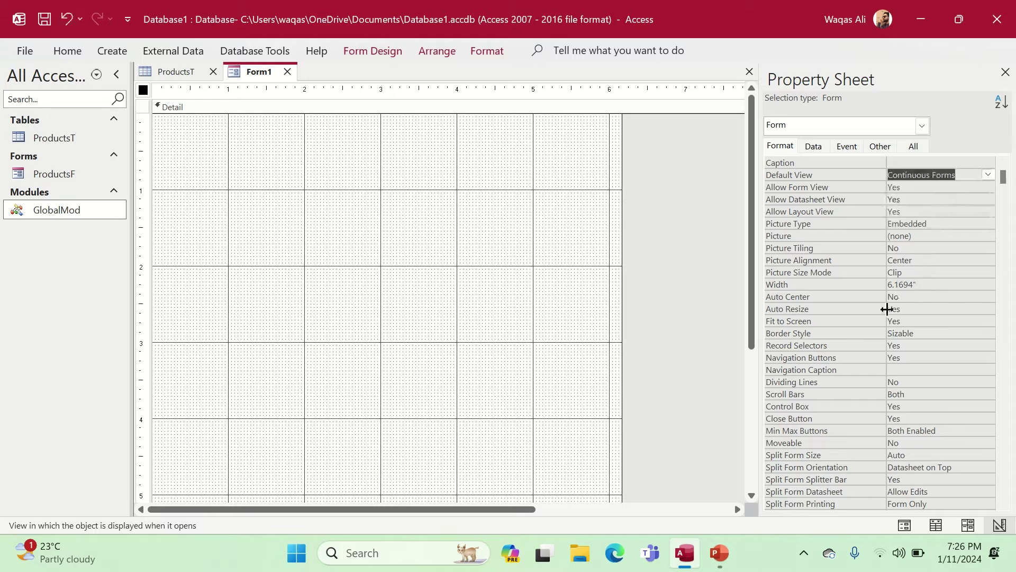
- Set Auto Center to Yes, Record Selectors and Navigation Buttons to No, Scroll Bars to Vertical Only
{"action": "left_click", "coordinate": [907, 299]}
{"action": "double_click", "coordinate": [900, 297]}
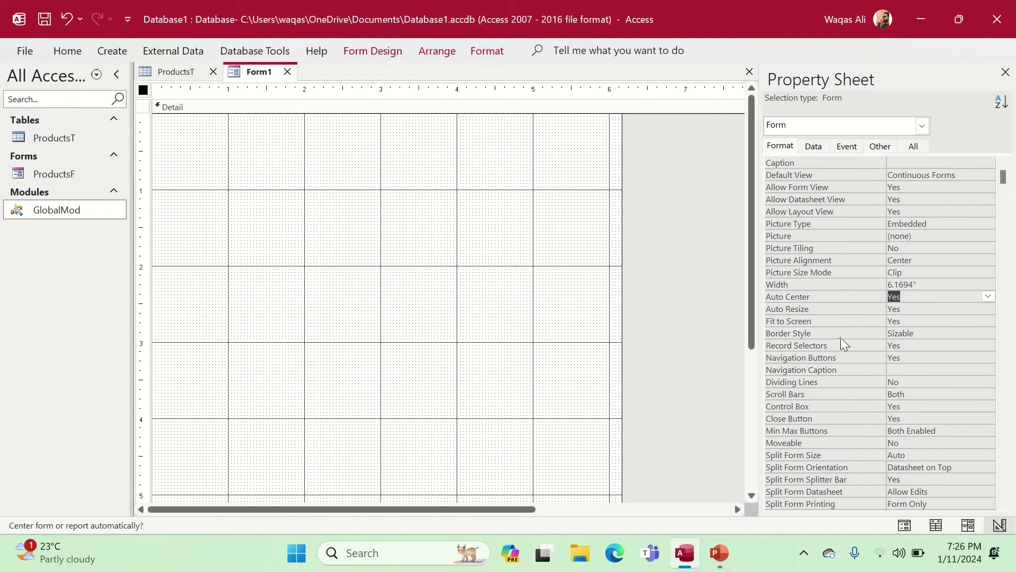
{"action": "double_click", "coordinate": [907, 346]}
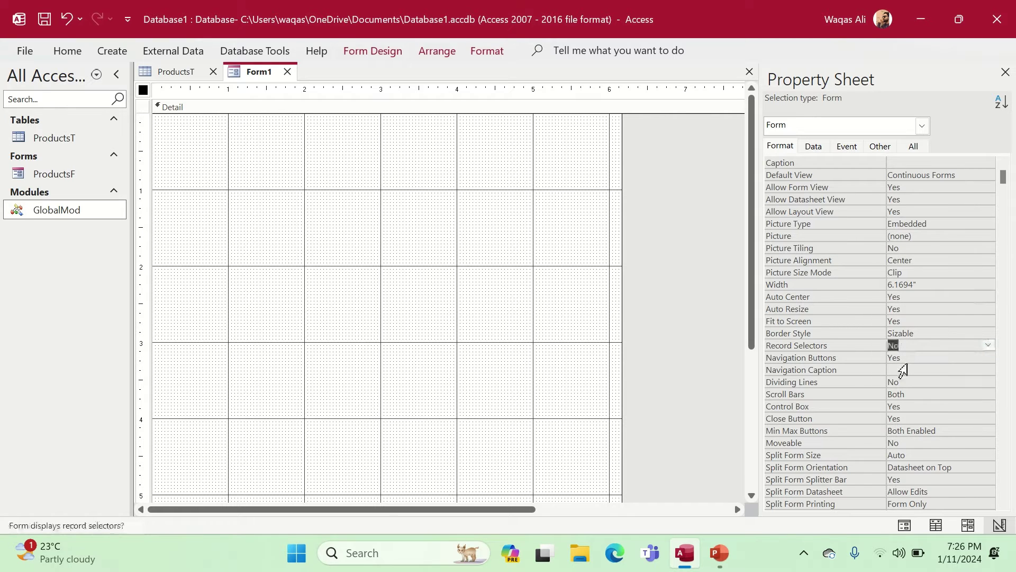
{"action": "double_click", "coordinate": [907, 358]}
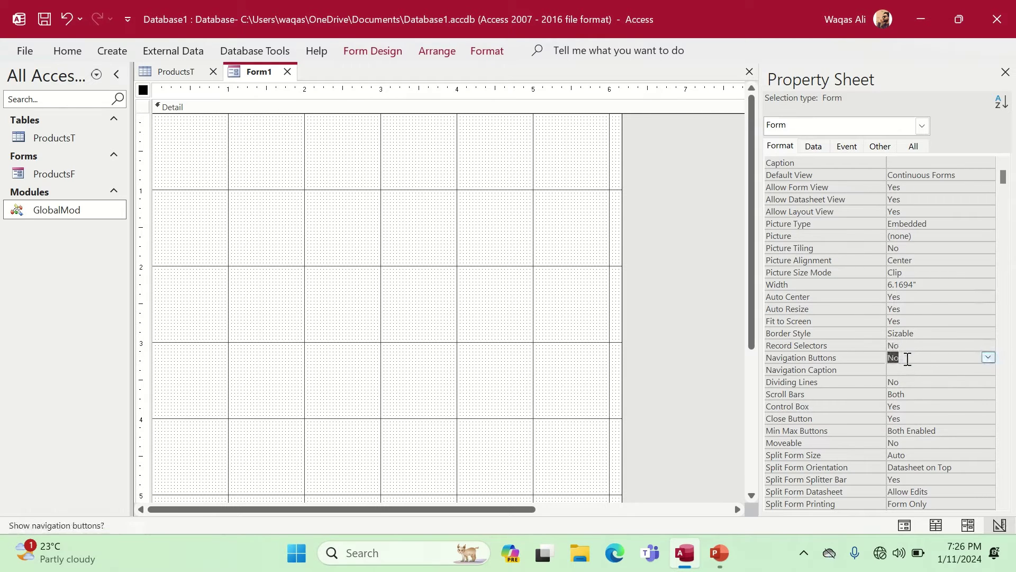
{"action": "left_click", "coordinate": [931, 397]}
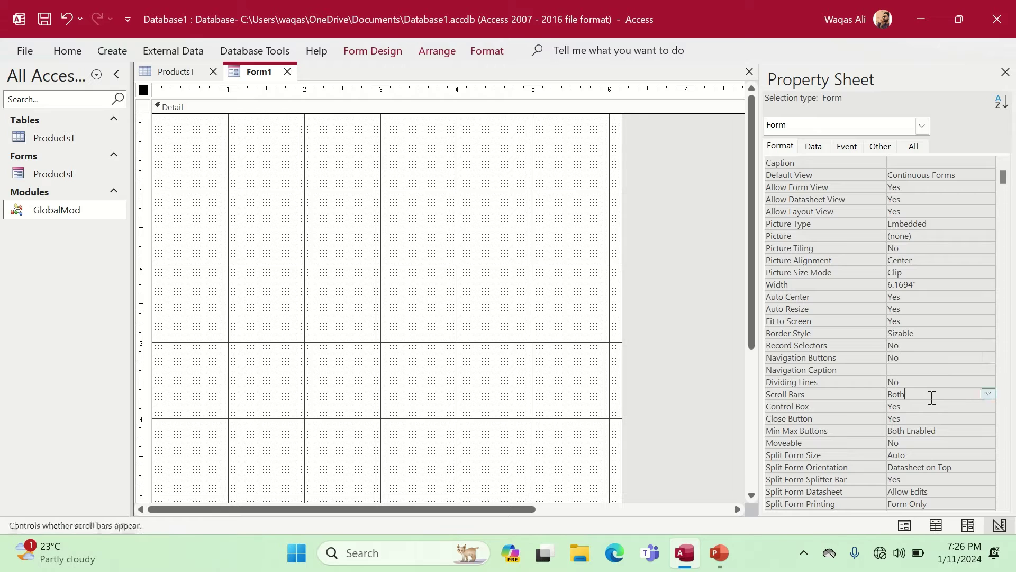
{"action": "left_click", "coordinate": [988, 394]}
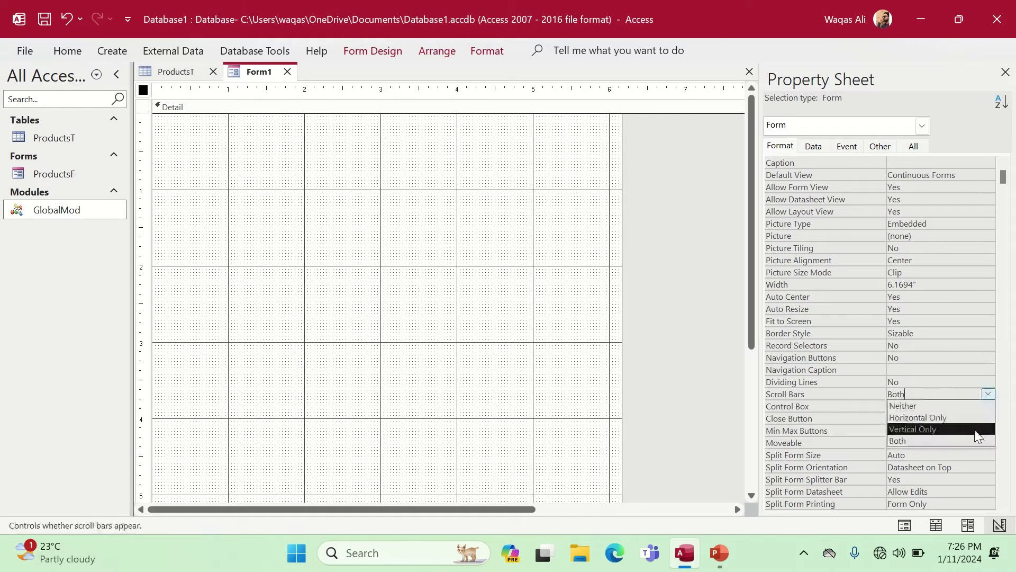
{"action": "left_click", "coordinate": [976, 429]}
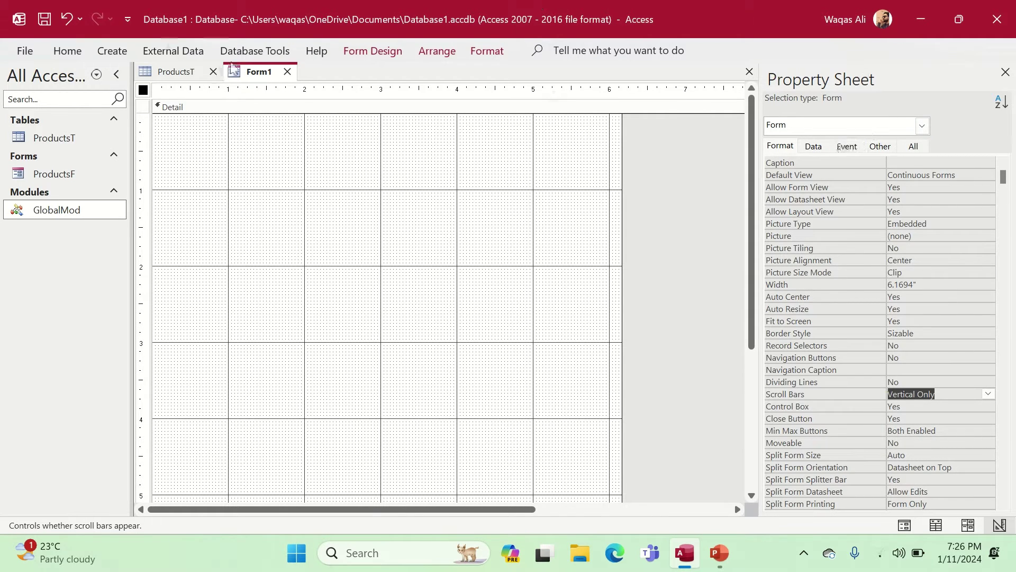
- Save the new form as 'ProductsList'
{"action": "right_click", "coordinate": [253, 73]}
{"action": "left_click", "coordinate": [262, 84]}
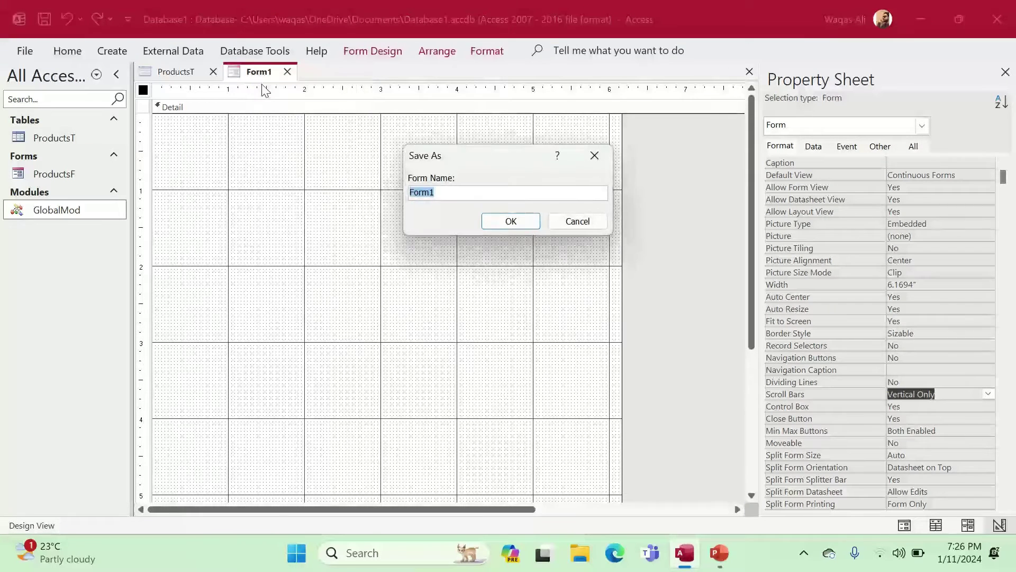
{"action": "type", "text": "Prod"}
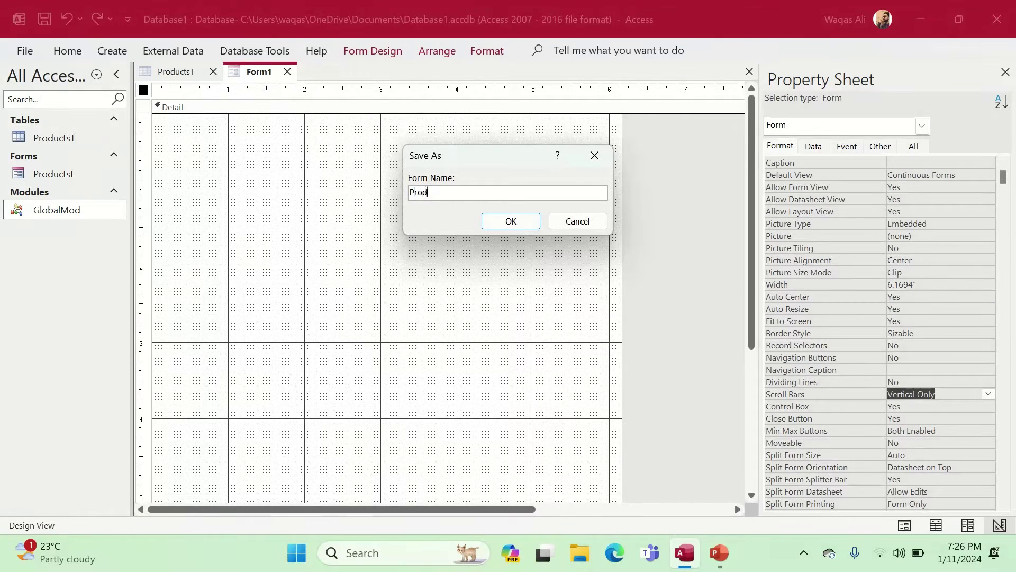
{"action": "type", "text": "uctsList"}
{"action": "key", "text": "Return"}
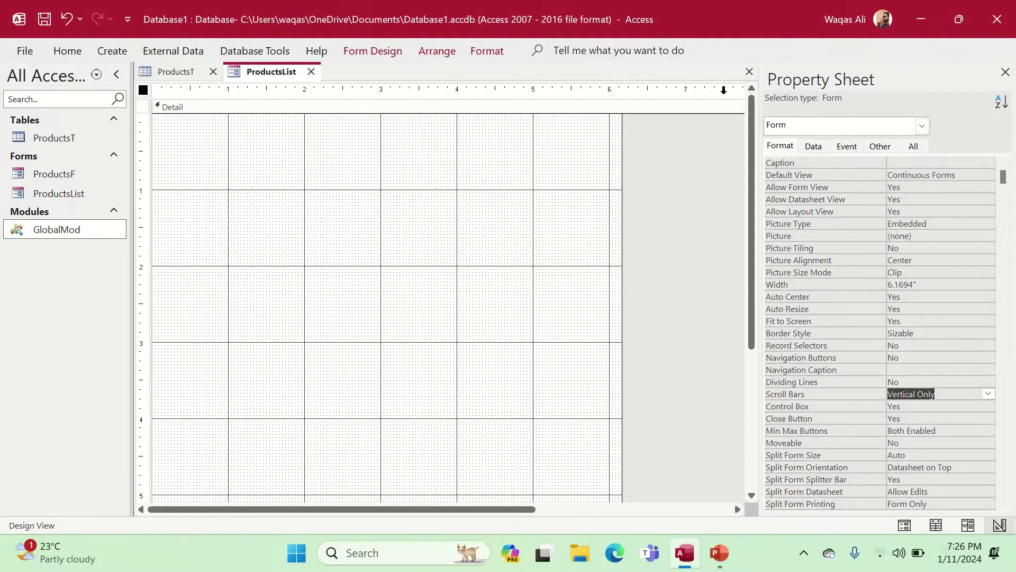
- Set the form's Record Source to the ProductsT table
{"action": "left_click", "coordinate": [818, 149]}
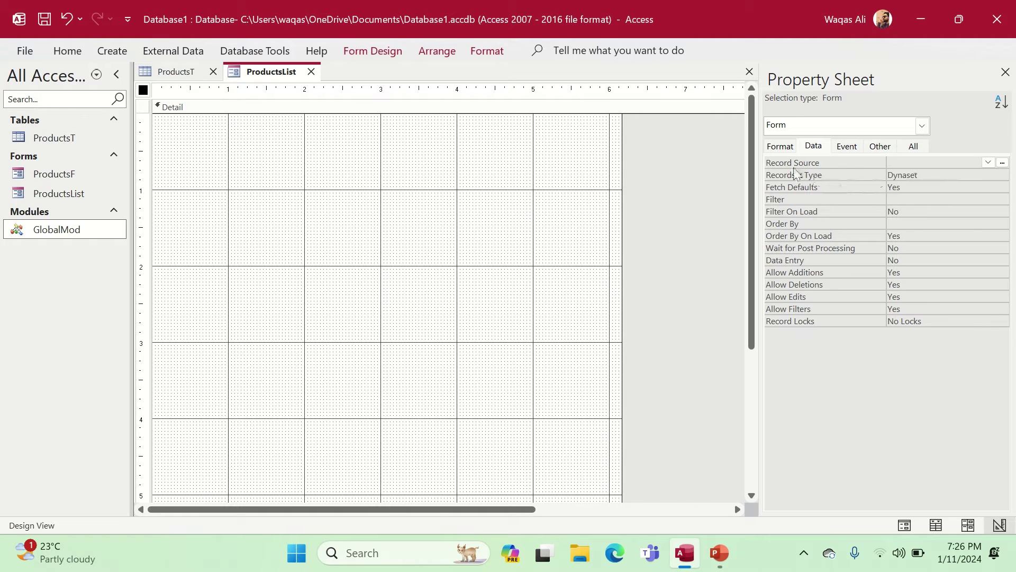
{"action": "left_click", "coordinate": [988, 162]}
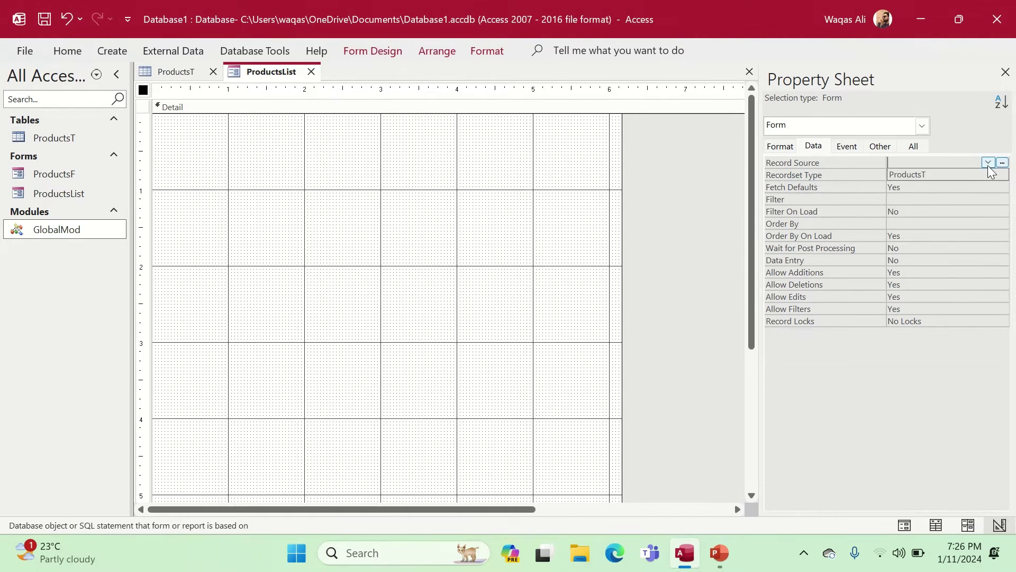
{"action": "left_click", "coordinate": [962, 173]}
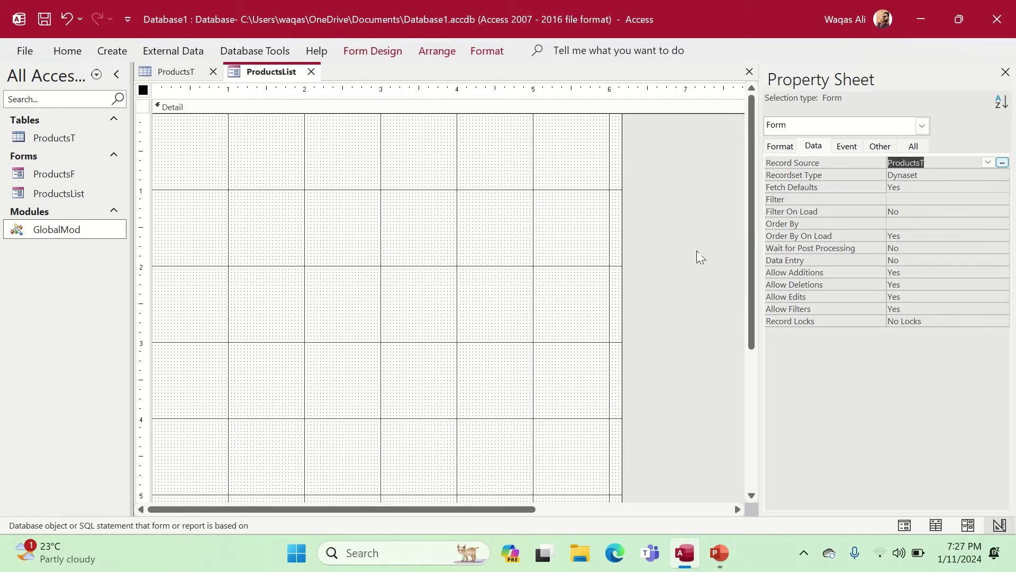
{"action": "left_click", "coordinate": [380, 53]}
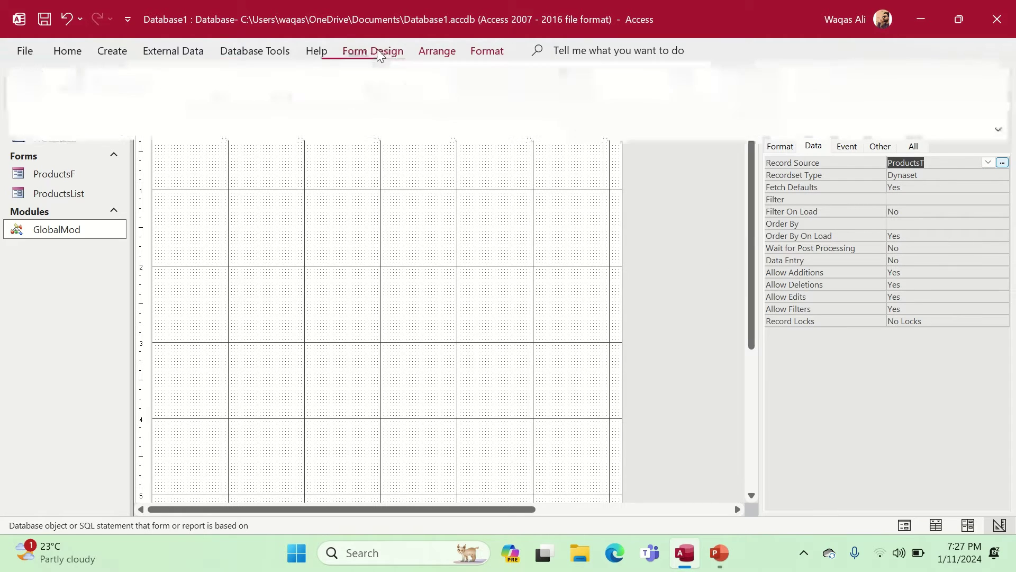
- Place the ID, Code, Product, Make, Model and Price fields with their labels on the form
{"action": "left_click", "coordinate": [686, 106]}
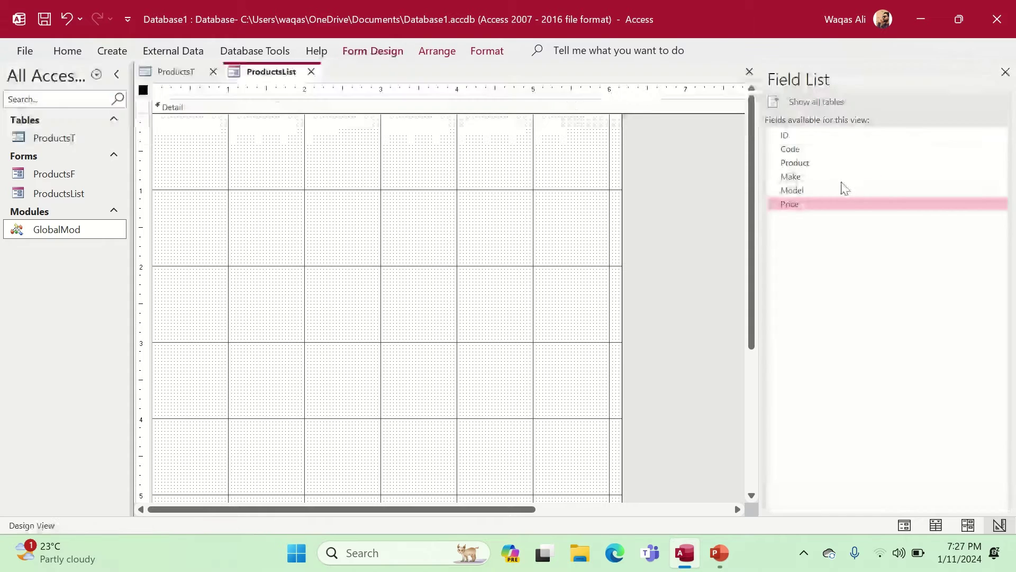
{"action": "left_click", "coordinate": [796, 136]}
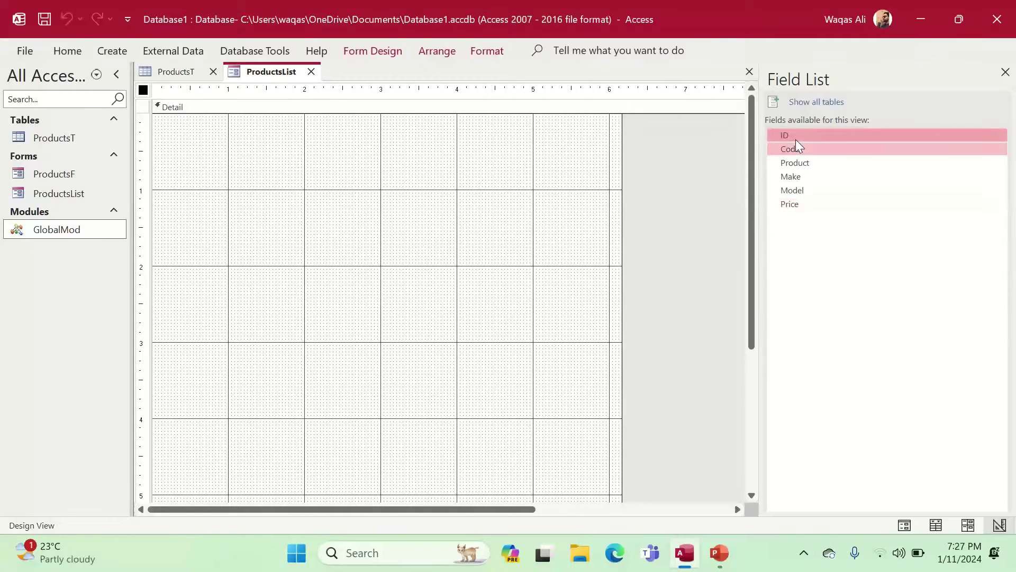
{"action": "key", "text": "shift+End"}
{"action": "left_click_drag", "start_coordinate": [795, 139], "coordinate": [316, 208]}
{"action": "left_click_drag", "start_coordinate": [476, 196], "coordinate": [118, 402]}
- Arrange the selected fields and labels in a Tabular layout
{"action": "left_click", "coordinate": [77, 55]}
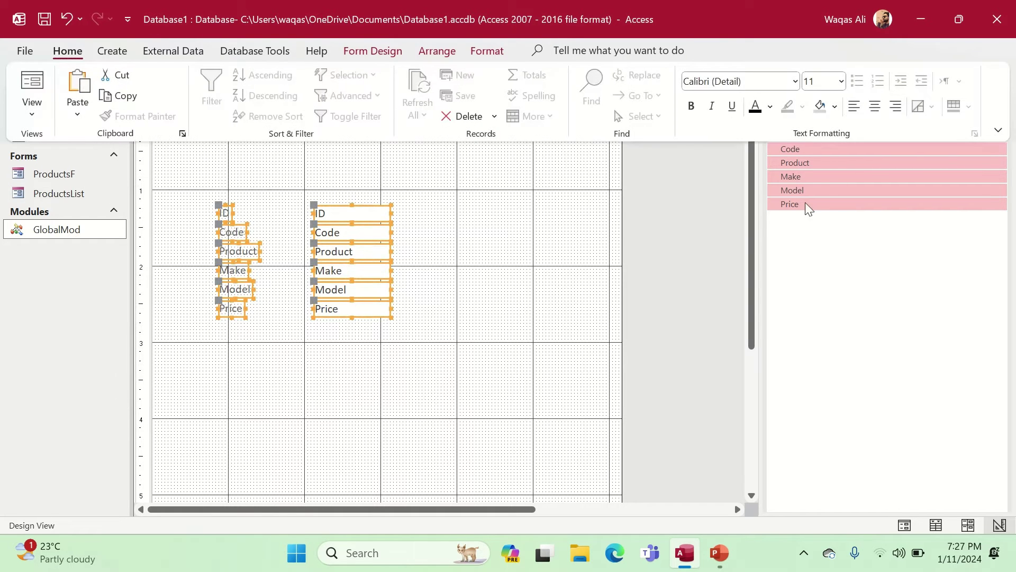
{"action": "left_click", "coordinate": [770, 107]}
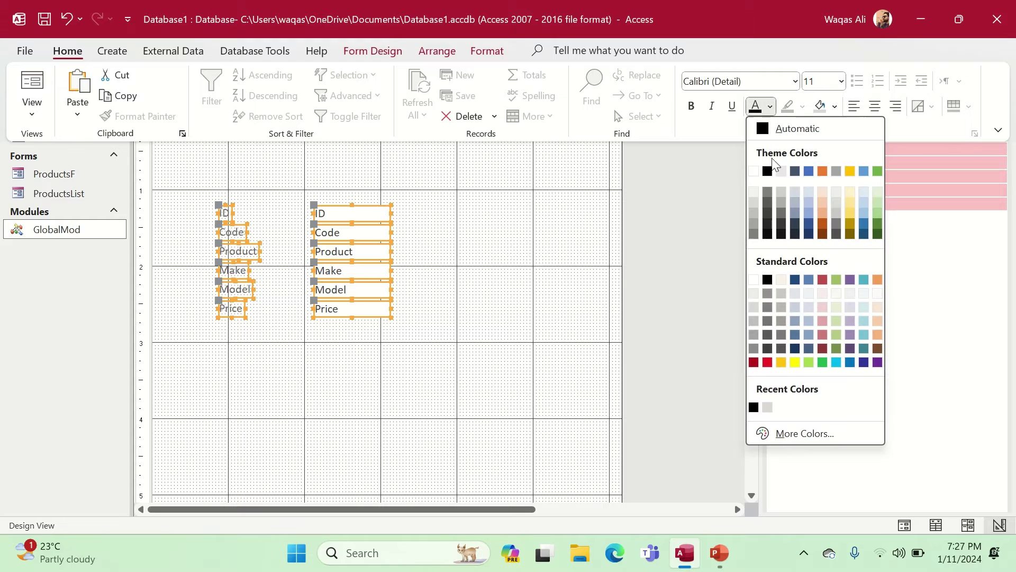
{"action": "left_click", "coordinate": [767, 171]}
{"action": "left_click", "coordinate": [320, 273]}
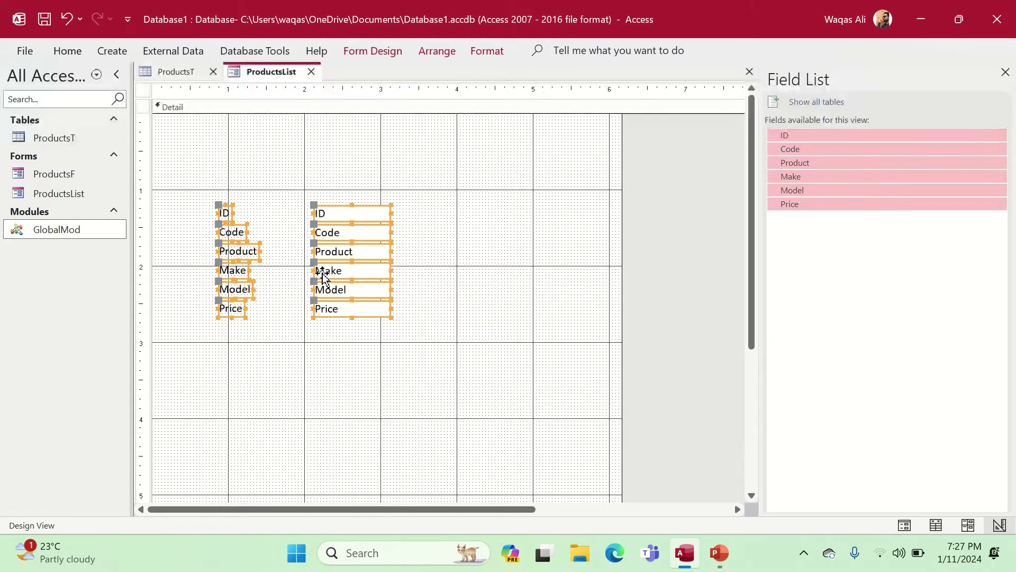
{"action": "right_click", "coordinate": [350, 249]}
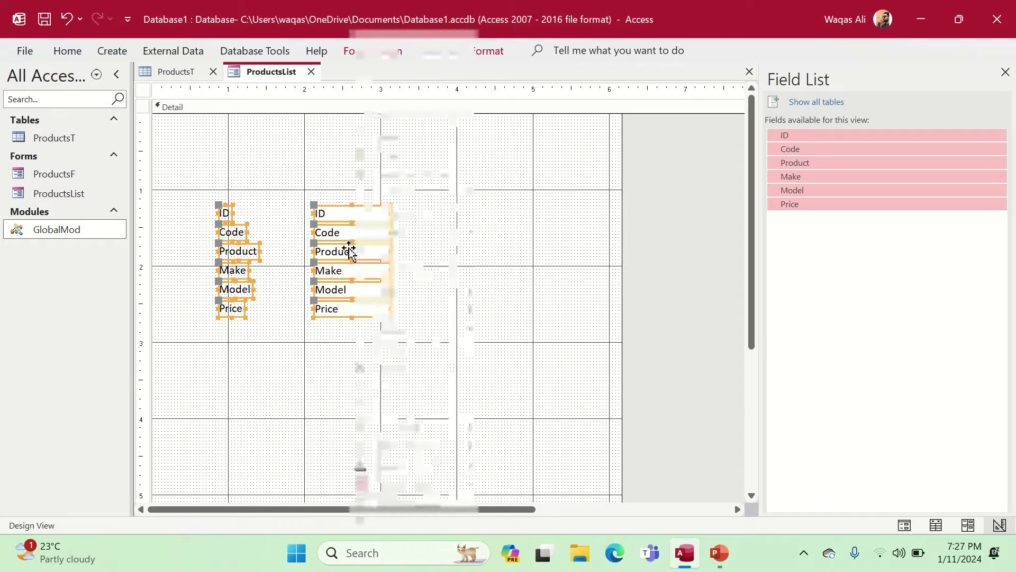
{"action": "mouse_move", "coordinate": [405, 237]}
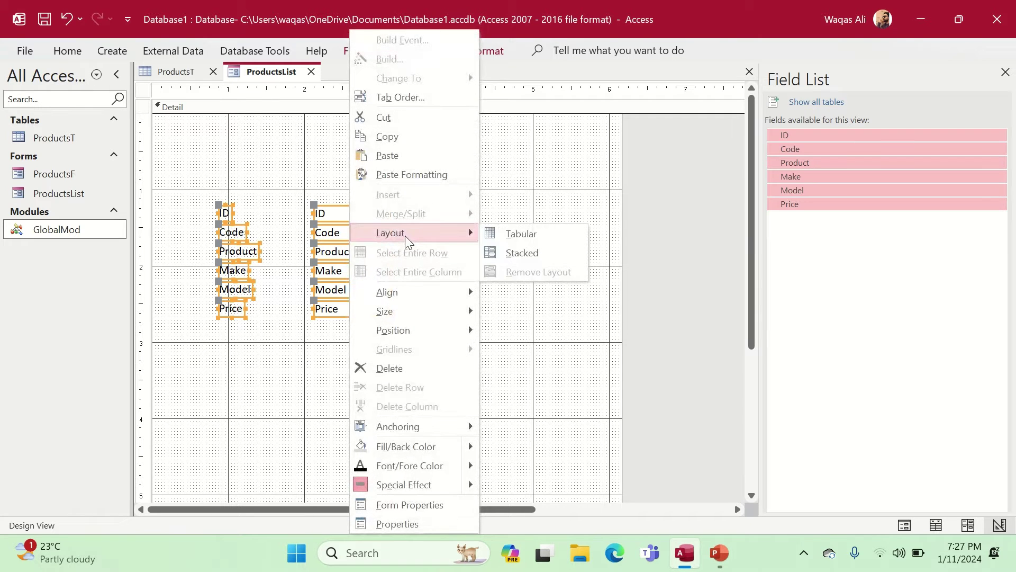
{"action": "left_click", "coordinate": [523, 233]}
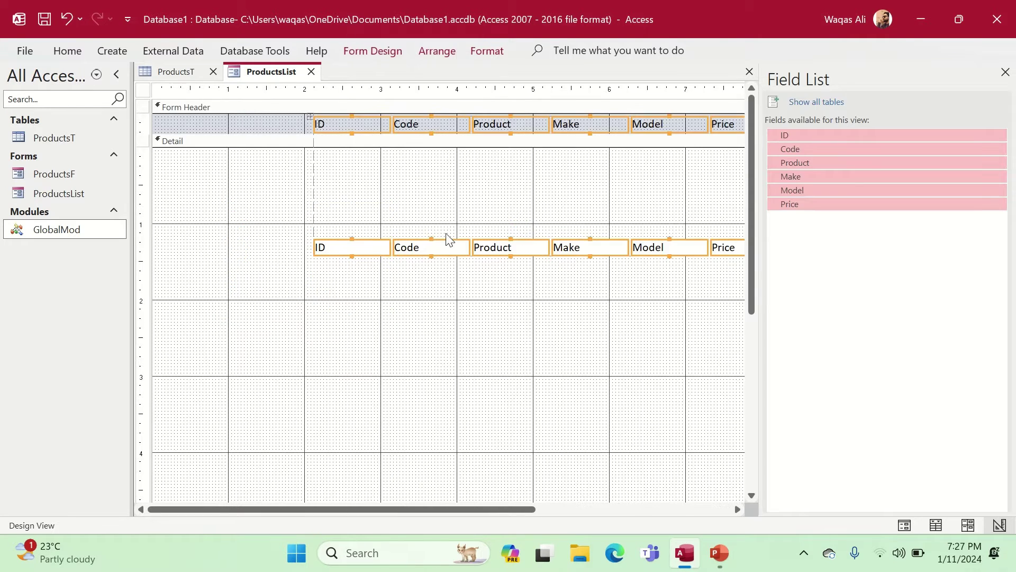
{"action": "left_click", "coordinate": [1005, 72]}
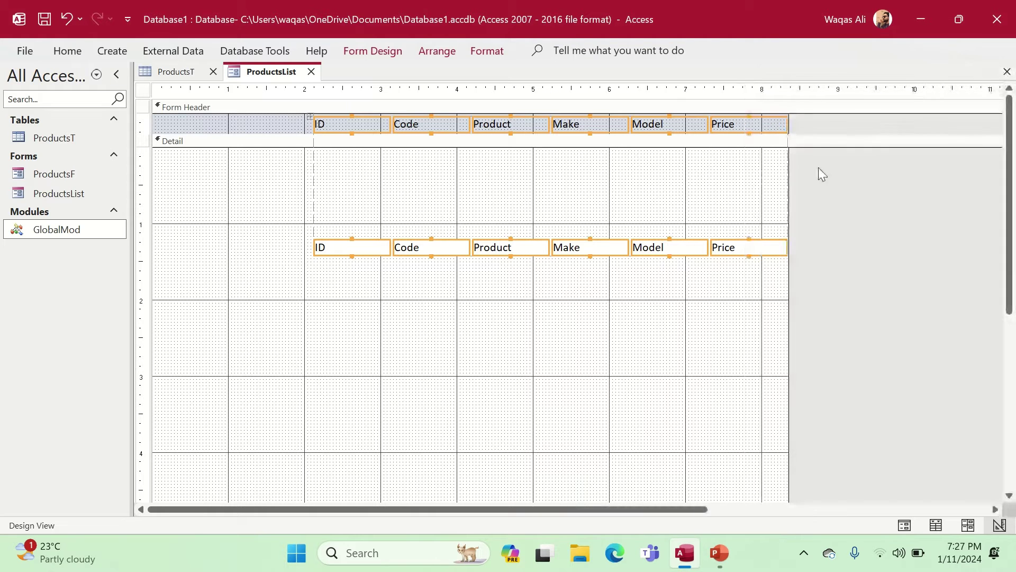
- Enlarge the Form Header, lower the six labels, and move the text boxes to the top of Detail
{"action": "left_click_drag", "start_coordinate": [829, 136], "coordinate": [826, 182]}
{"action": "left_click_drag", "start_coordinate": [844, 142], "coordinate": [223, 100]}
{"action": "left_click_drag", "start_coordinate": [329, 123], "coordinate": [340, 173]}
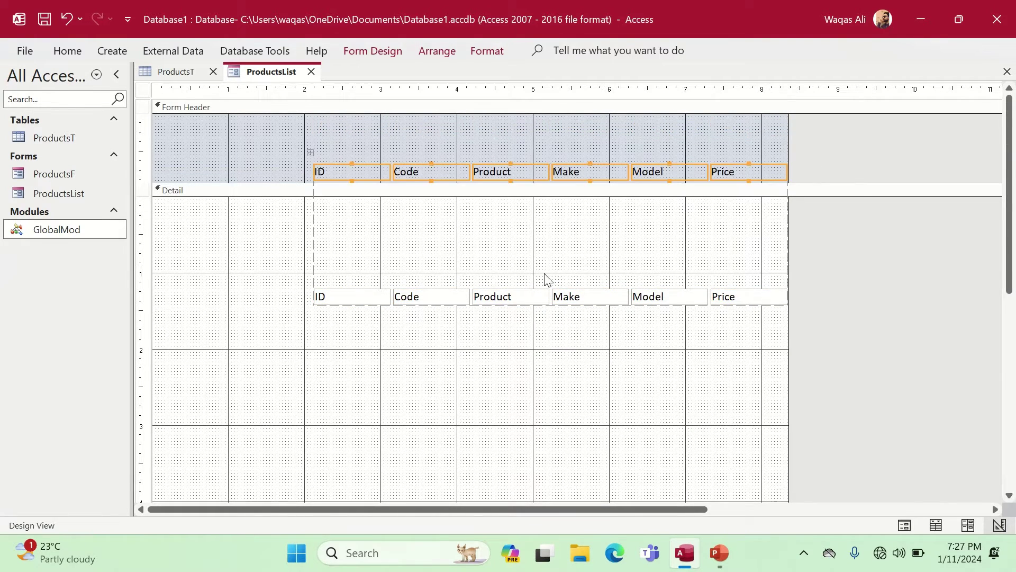
{"action": "left_click_drag", "start_coordinate": [772, 339], "coordinate": [291, 272]}
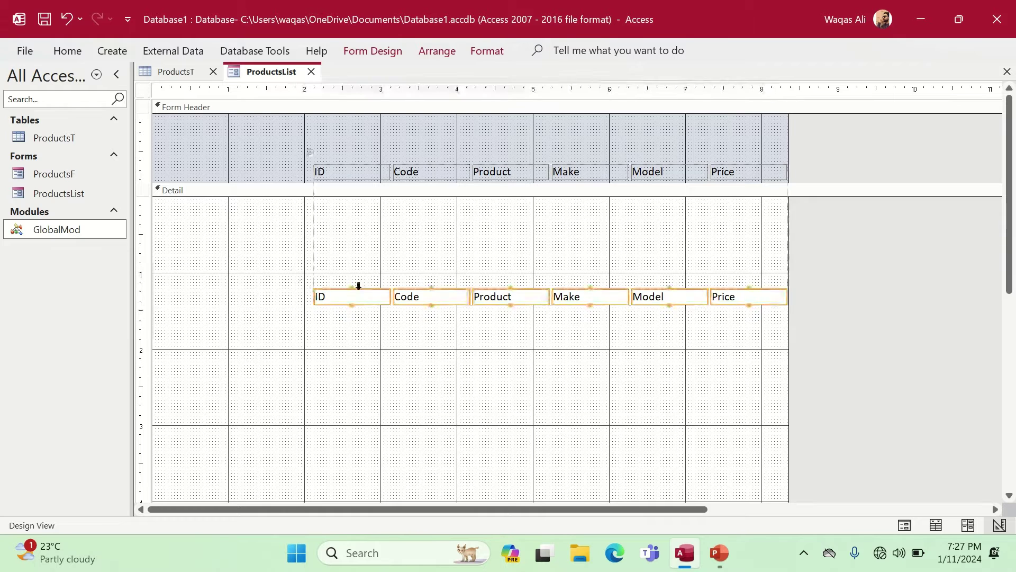
{"action": "left_click_drag", "start_coordinate": [356, 293], "coordinate": [353, 202]}
{"action": "left_click", "coordinate": [374, 246]}
{"action": "left_click", "coordinate": [377, 172]}
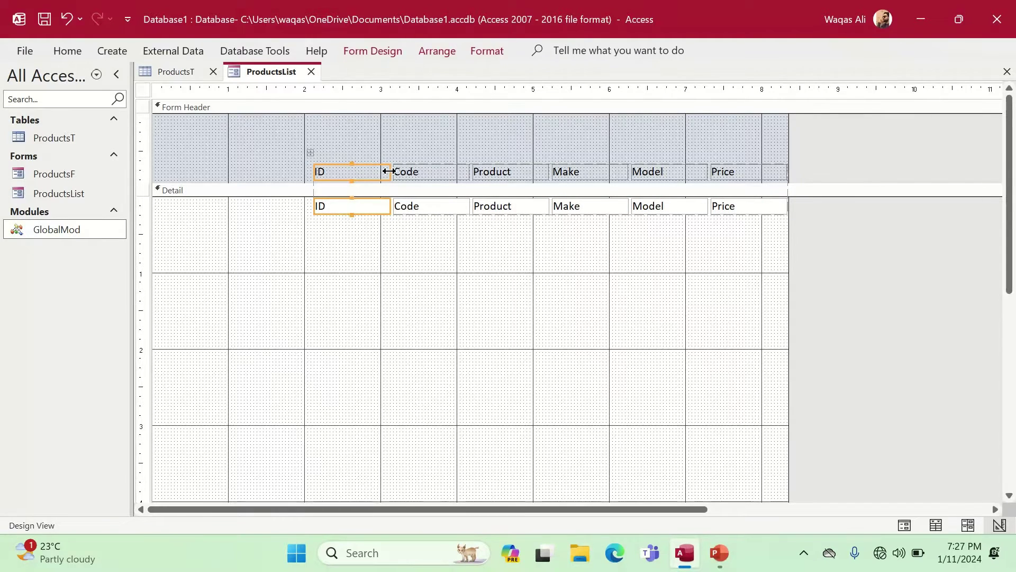
- Narrow the ID column and widen the Product column
{"action": "left_click_drag", "start_coordinate": [388, 171], "coordinate": [354, 170]}
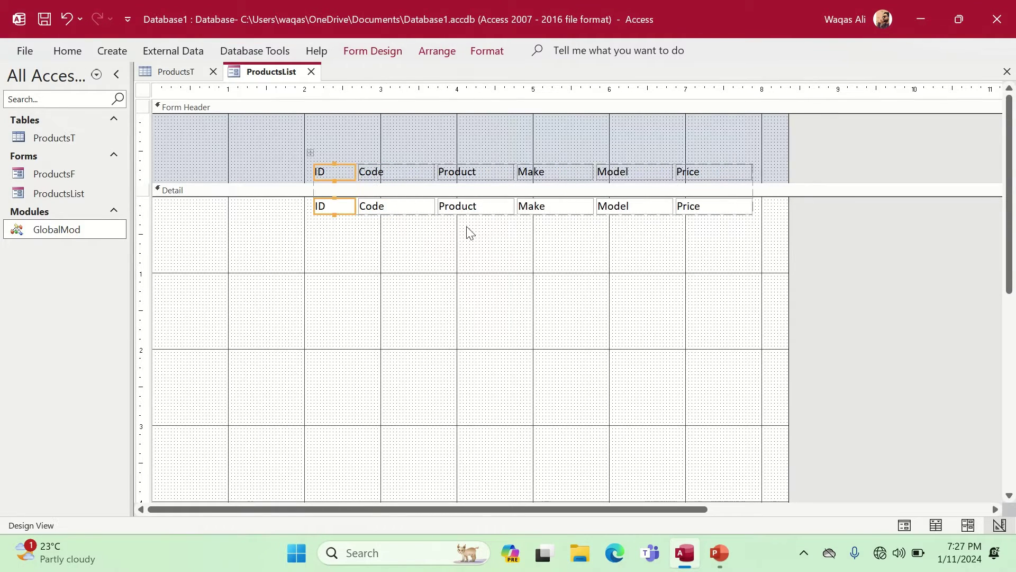
{"action": "double_click", "coordinate": [500, 206]}
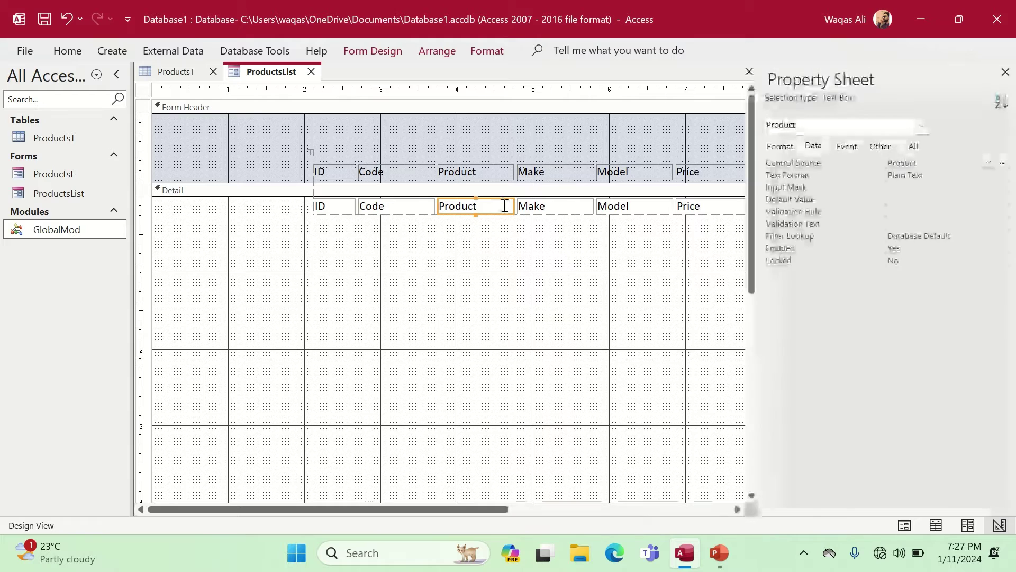
{"action": "left_click_drag", "start_coordinate": [511, 205], "coordinate": [598, 210]}
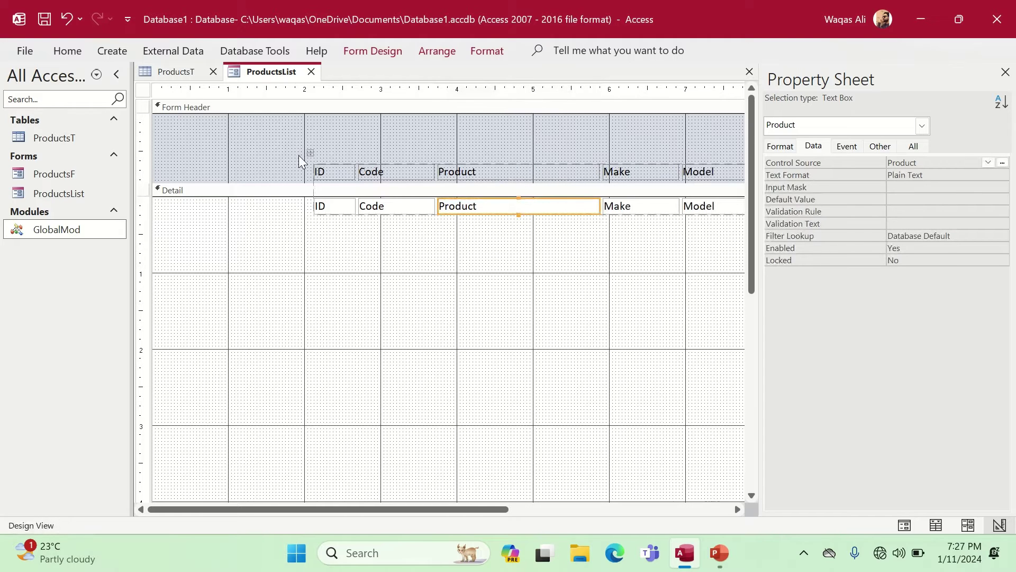
- Move the whole heading-and-text-box layout to the form's left edge
{"action": "left_click", "coordinate": [316, 160]}
{"action": "left_click", "coordinate": [332, 173]}
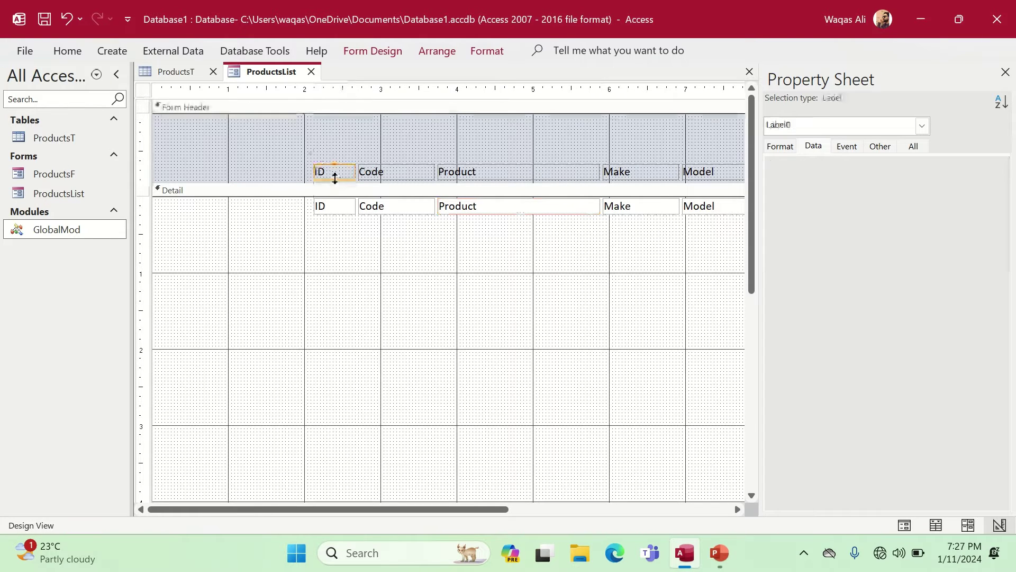
{"action": "left_click", "coordinate": [313, 155]}
{"action": "left_click_drag", "start_coordinate": [408, 179], "coordinate": [305, 182]}
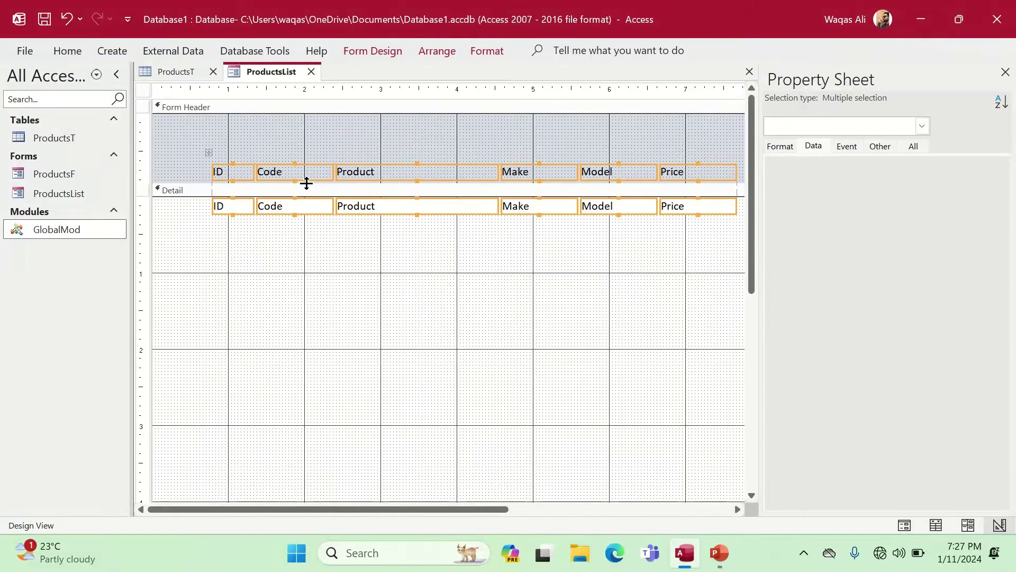
{"action": "left_click", "coordinate": [1006, 72]}
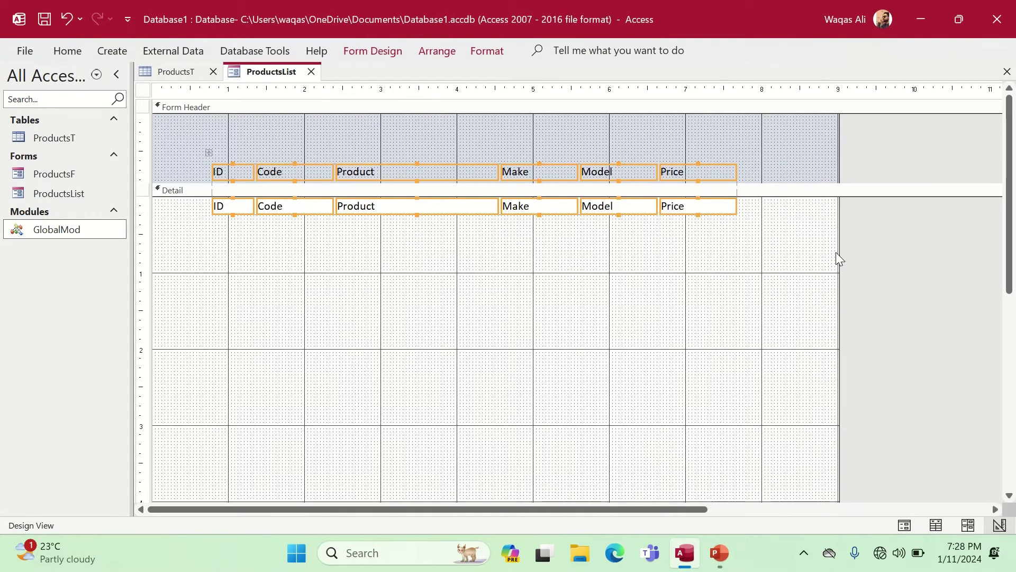
- Narrow the form to fit the controls and make the control outlines transparent
{"action": "left_click_drag", "start_coordinate": [838, 252], "coordinate": [686, 307]}
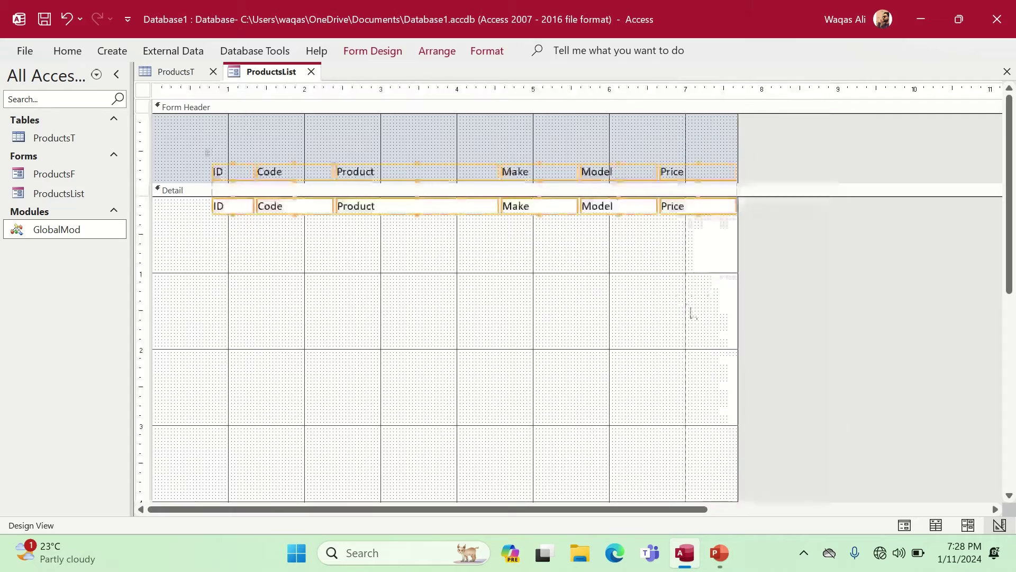
{"action": "left_click", "coordinate": [487, 51]}
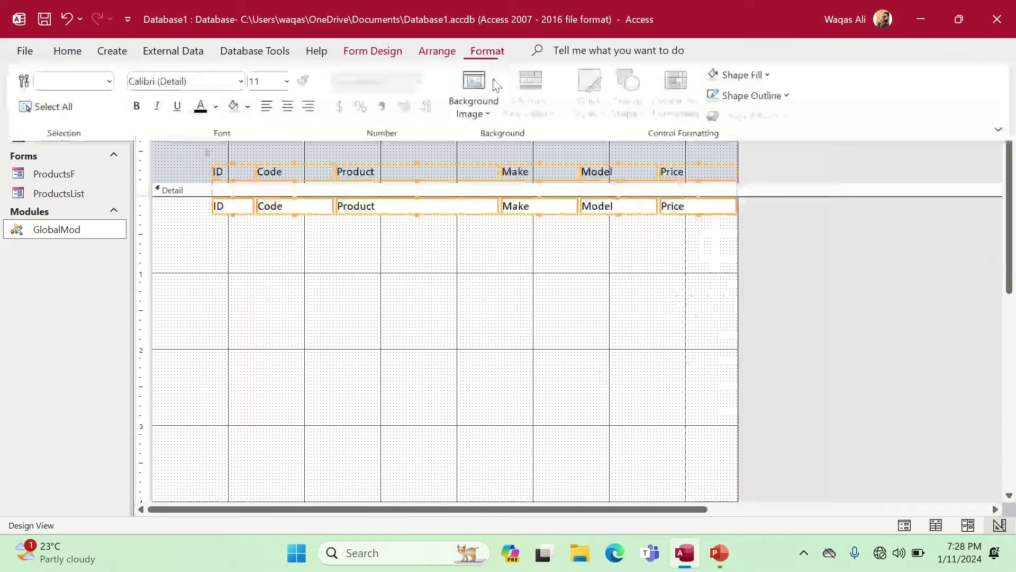
{"action": "left_click", "coordinate": [749, 95]}
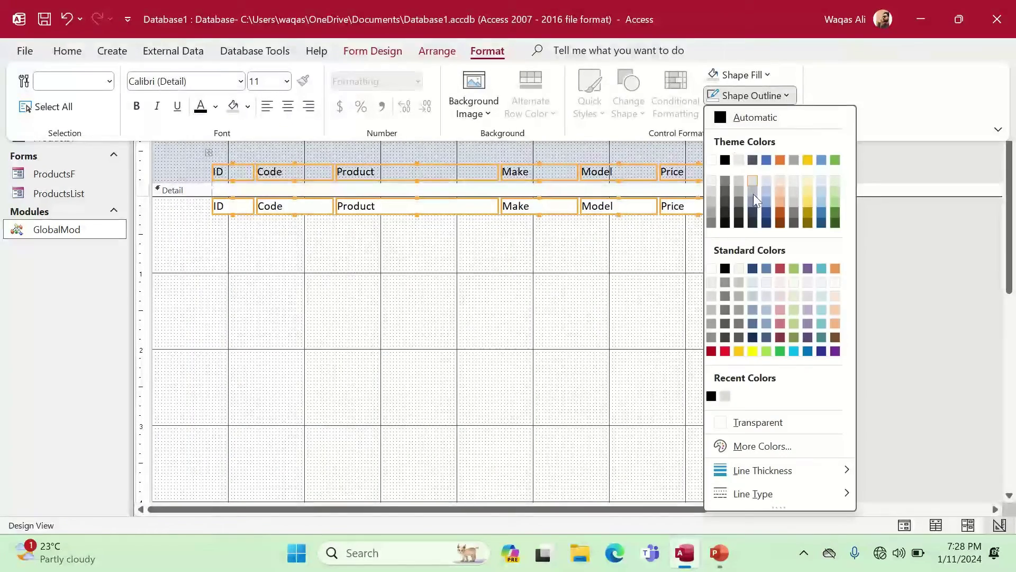
{"action": "left_click", "coordinate": [745, 422]}
{"action": "left_click", "coordinate": [676, 273]}
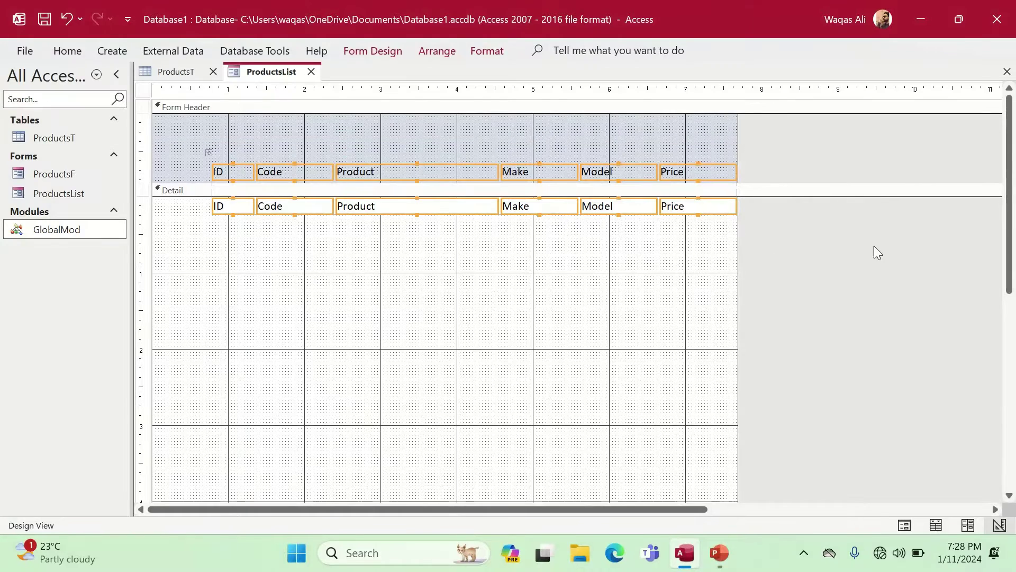
- Shrink the Detail section to the height of the text-box row
{"action": "left_click", "coordinate": [422, 257]}
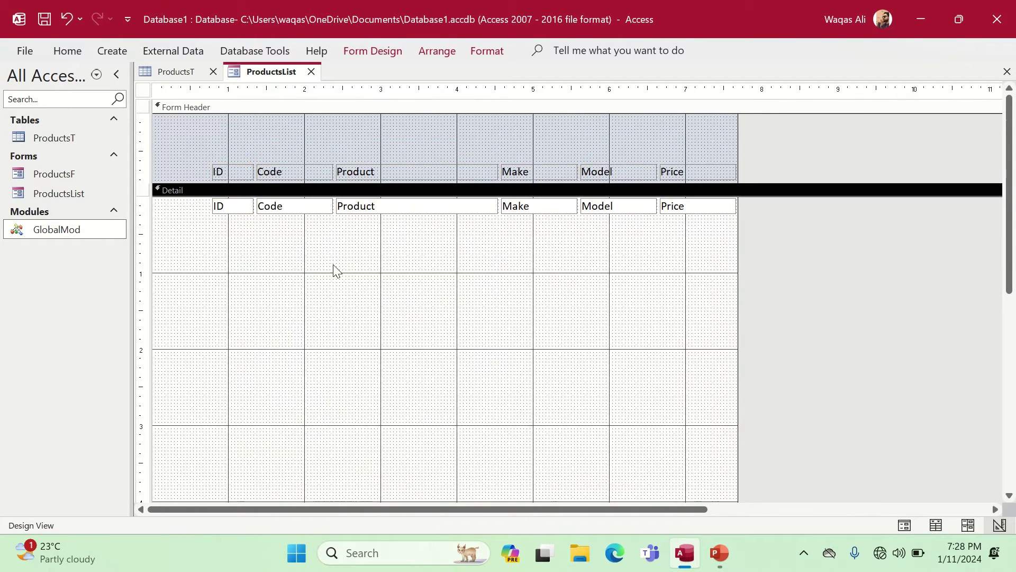
{"action": "left_click", "coordinate": [1011, 345]}
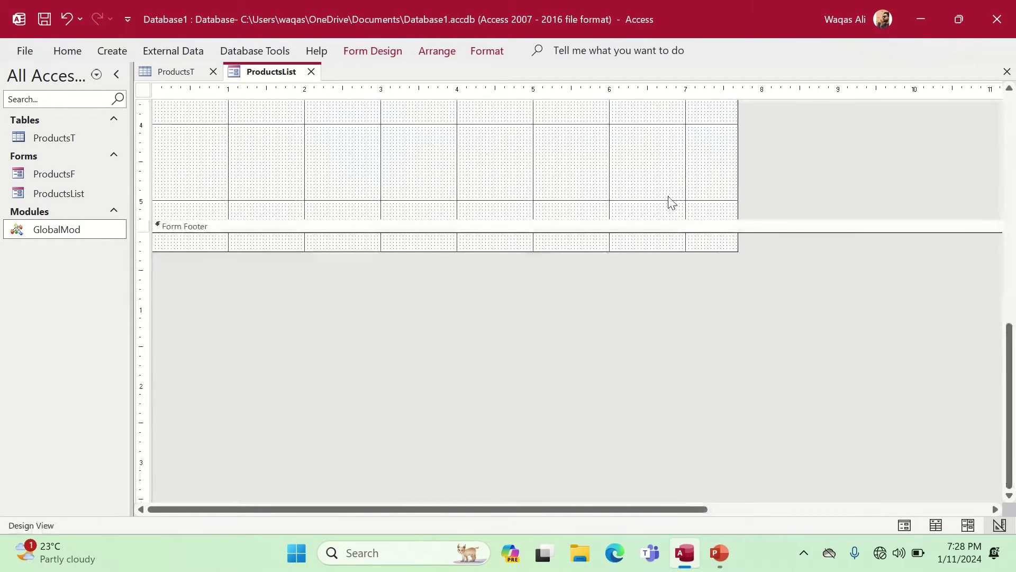
{"action": "left_click_drag", "start_coordinate": [656, 221], "coordinate": [638, 27]}
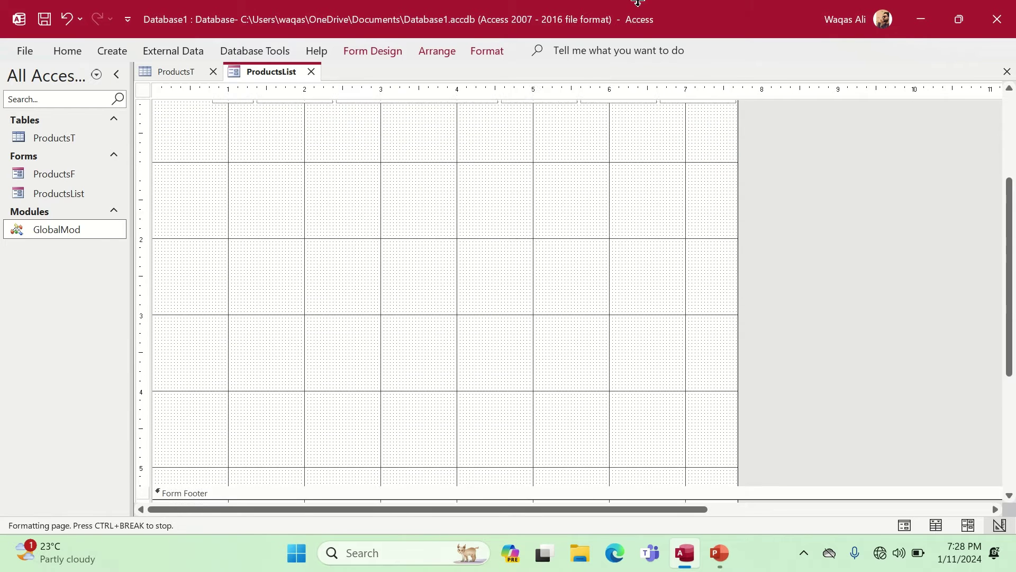
{"action": "right_click", "coordinate": [274, 76]}
- Preview ProductsList in Layout View, then Form View, showing both product rows
{"action": "left_click", "coordinate": [315, 177]}
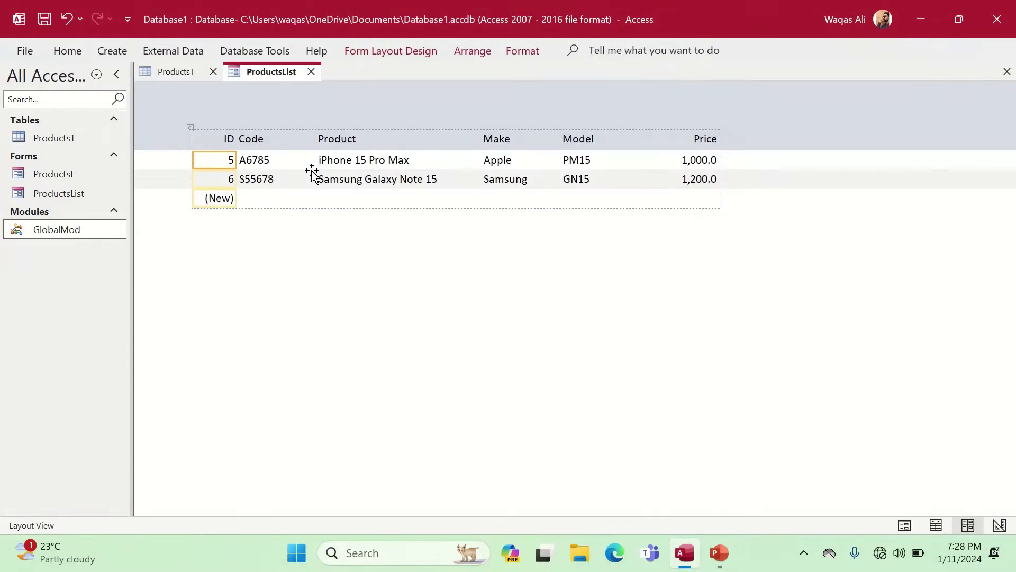
{"action": "left_click", "coordinate": [456, 296]}
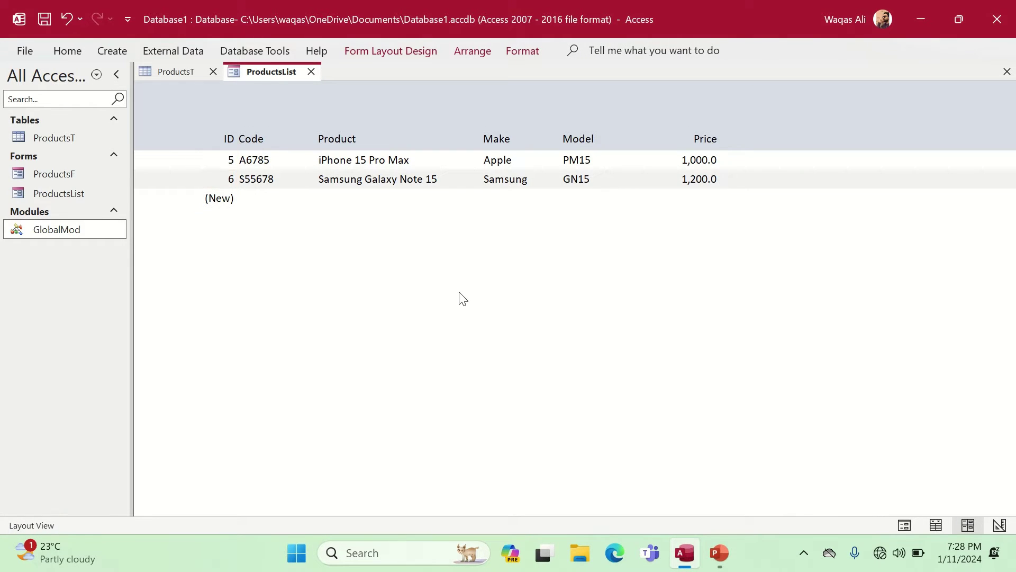
{"action": "right_click", "coordinate": [285, 75]}
{"action": "left_click", "coordinate": [320, 161]}
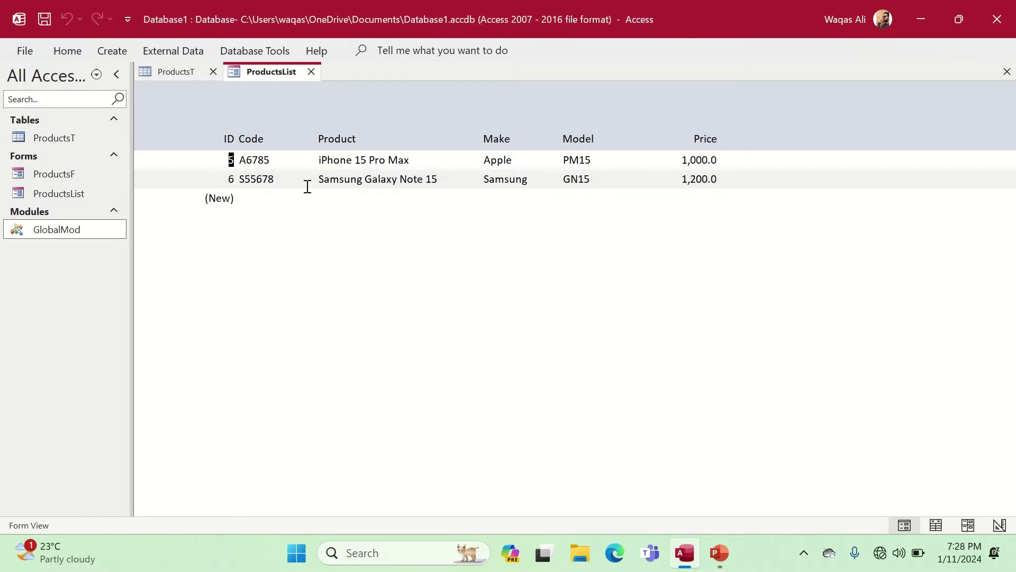
{"action": "right_click", "coordinate": [554, 96]}
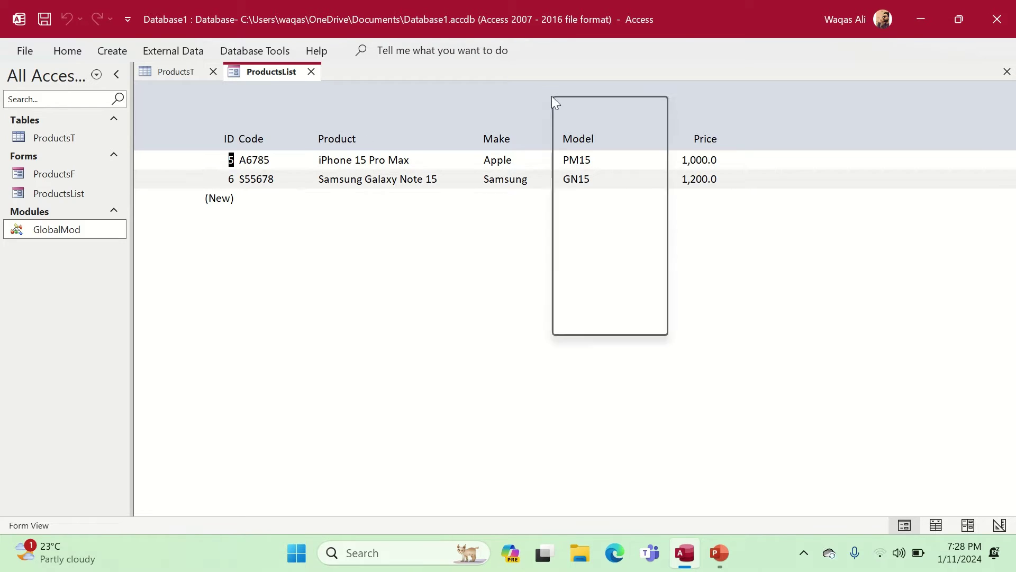
- In Design View, enlarge Detail and draw a line beneath the fields from ID to Price
{"action": "left_click", "coordinate": [595, 166]}
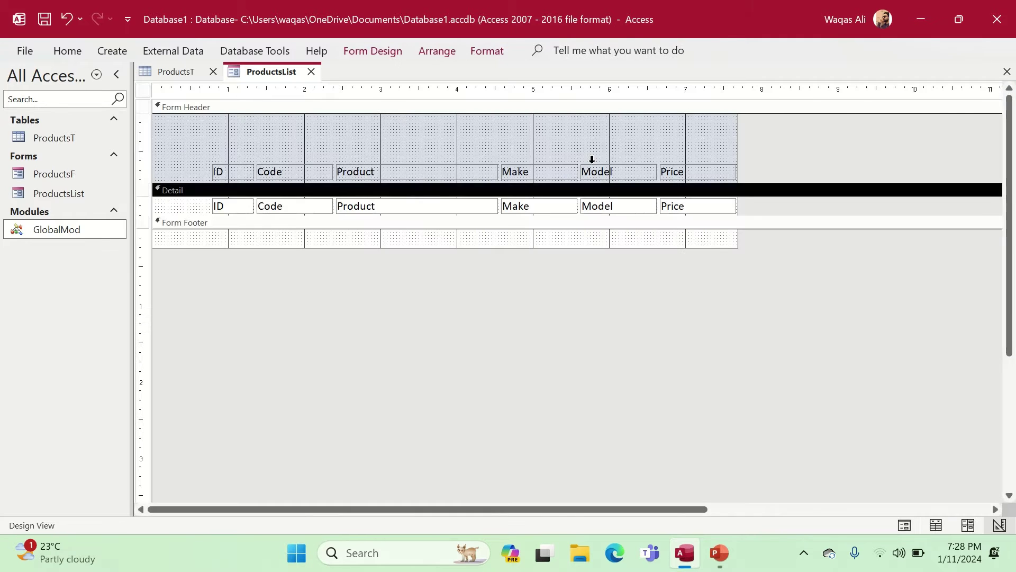
{"action": "left_click_drag", "start_coordinate": [231, 148], "coordinate": [224, 246]}
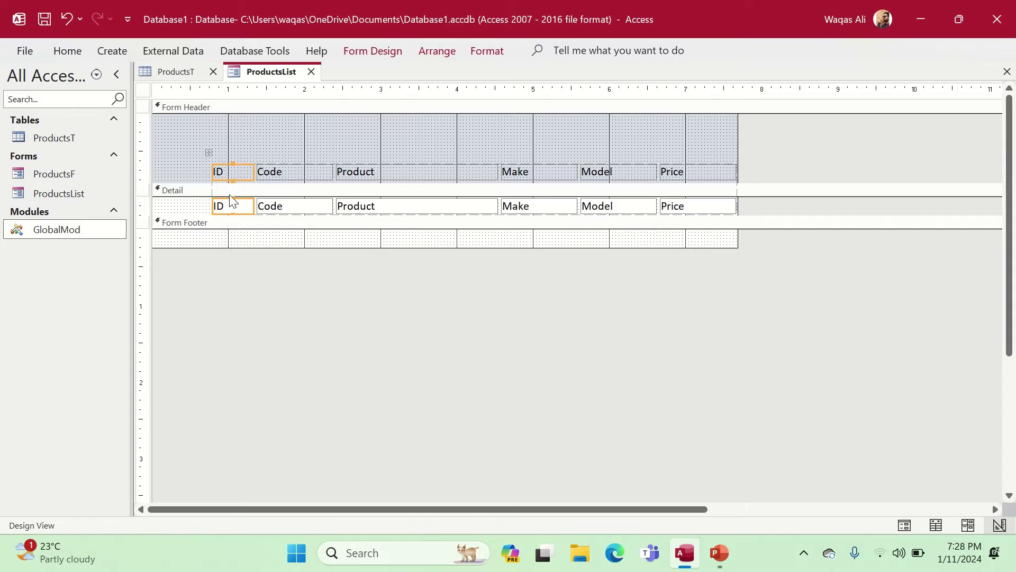
{"action": "left_click", "coordinate": [80, 51]}
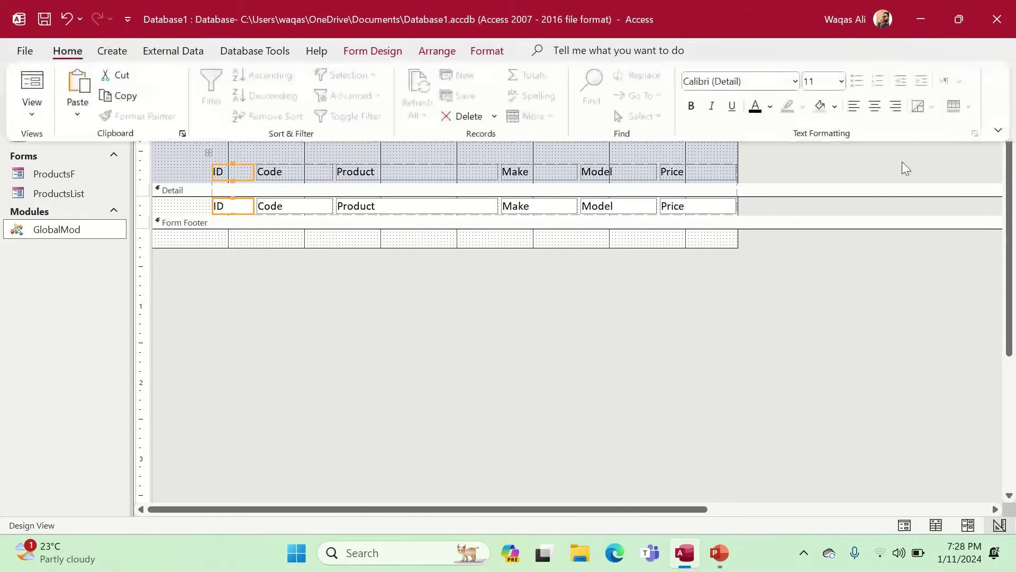
{"action": "left_click", "coordinate": [449, 291]}
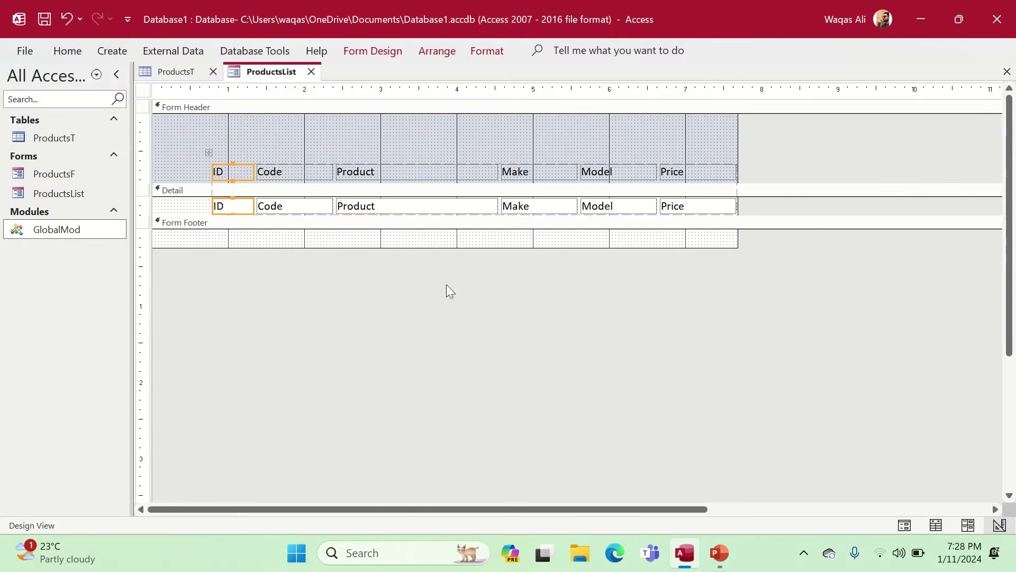
{"action": "left_click_drag", "start_coordinate": [764, 215], "coordinate": [764, 260]}
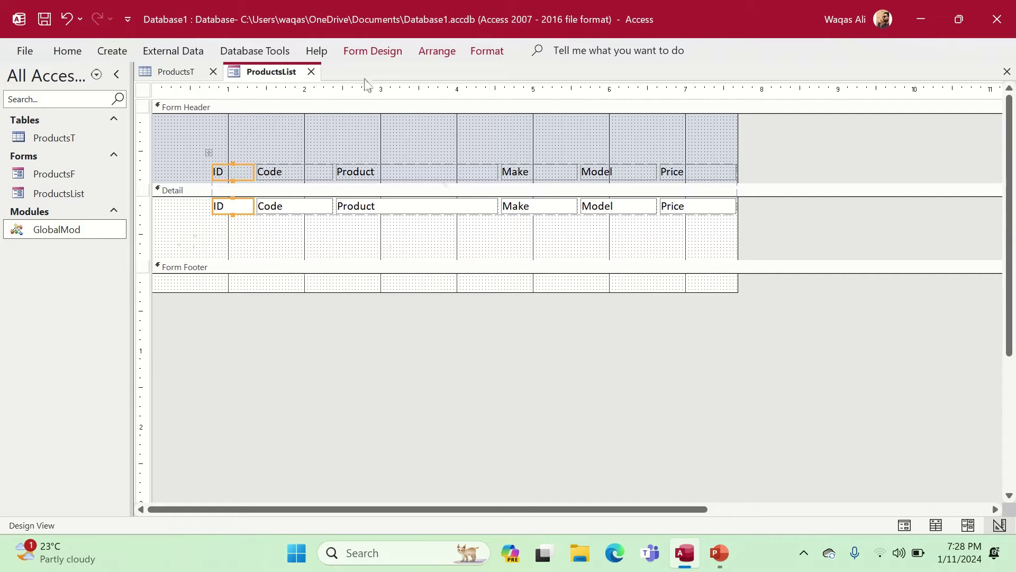
{"action": "left_click", "coordinate": [387, 52]}
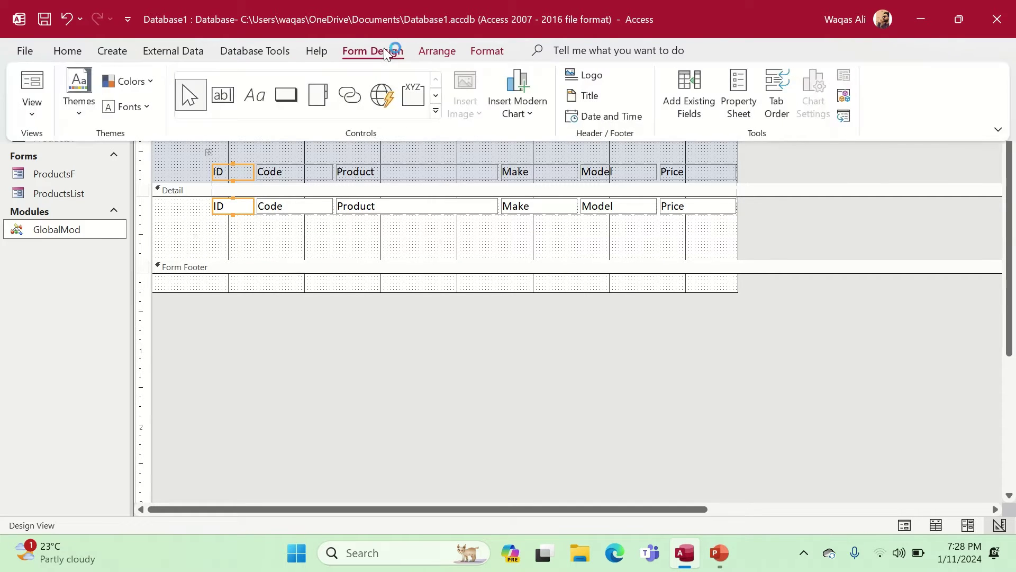
{"action": "left_click", "coordinate": [435, 96]}
{"action": "left_click", "coordinate": [256, 101]}
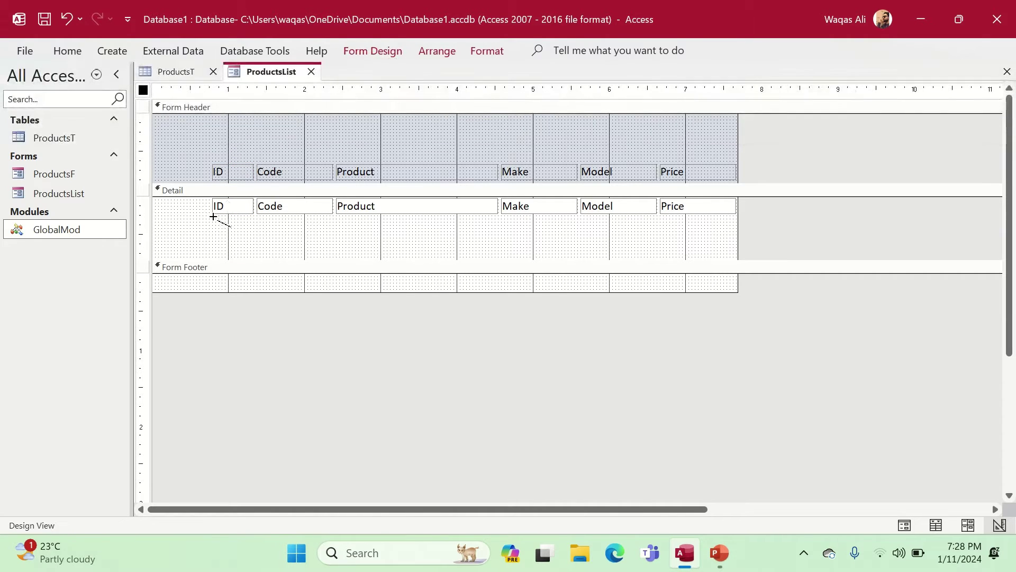
{"action": "left_click_drag", "start_coordinate": [212, 214], "coordinate": [738, 255]}
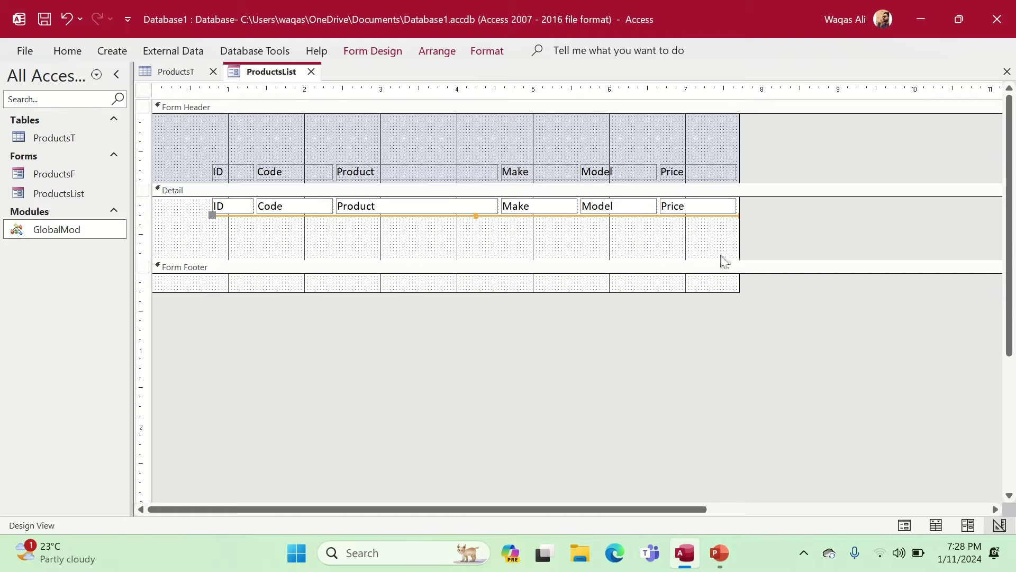
- Trim the Detail section to just below the fields and check the rows in Form View
{"action": "left_click", "coordinate": [679, 86]}
{"action": "left_click_drag", "start_coordinate": [600, 262], "coordinate": [609, 208]}
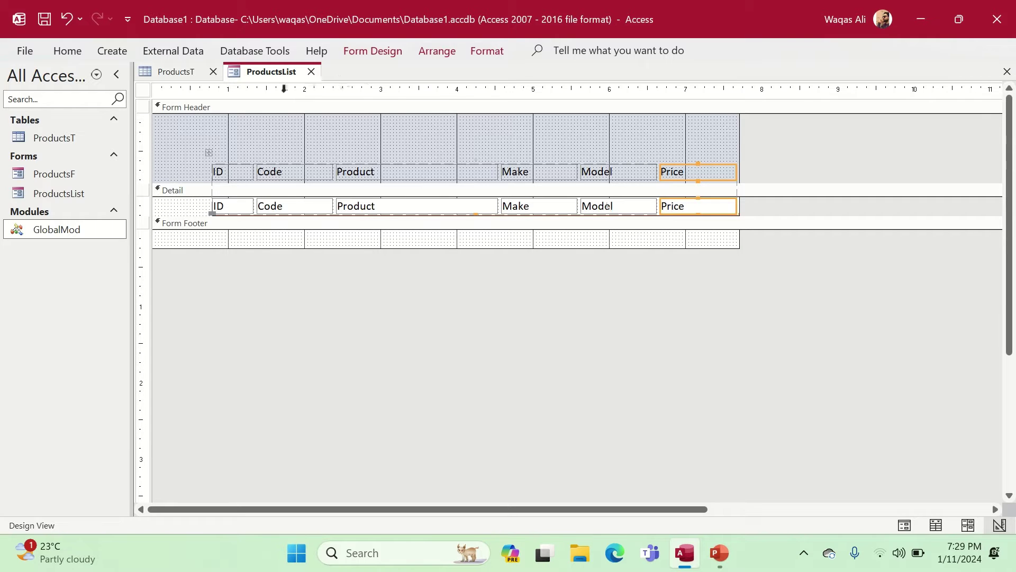
{"action": "right_click", "coordinate": [282, 73]}
{"action": "left_click", "coordinate": [329, 154]}
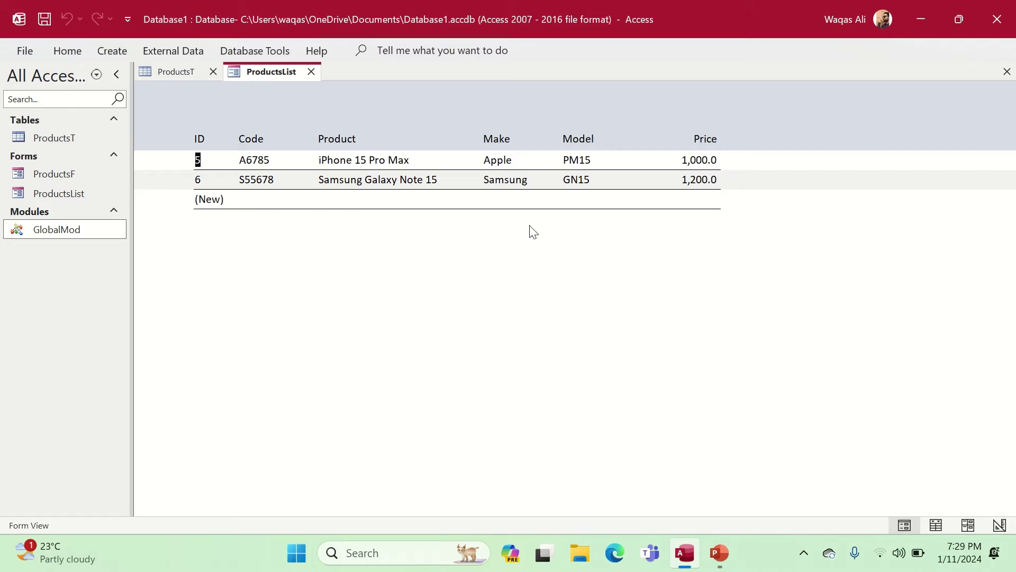
- Back in Design View, set the form's Allow Additions property to No
{"action": "right_click", "coordinate": [466, 279]}
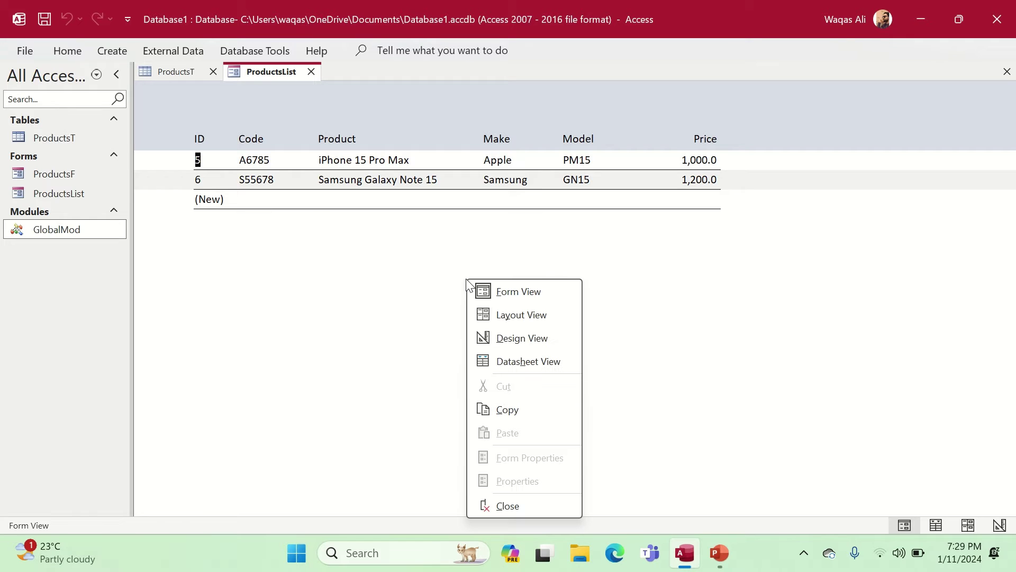
{"action": "left_click", "coordinate": [509, 343]}
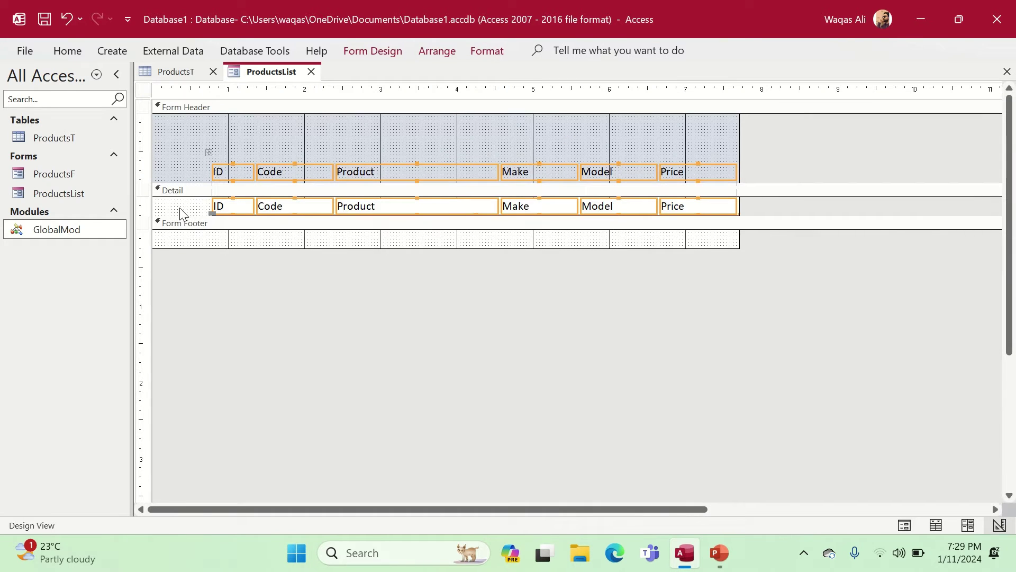
{"action": "left_click", "coordinate": [149, 90]}
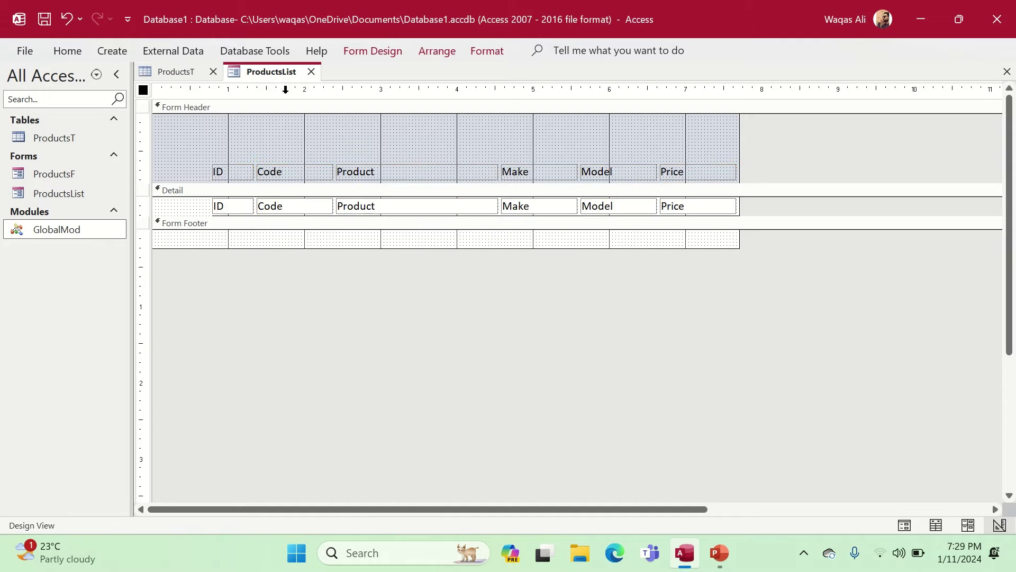
{"action": "left_click", "coordinate": [373, 51]}
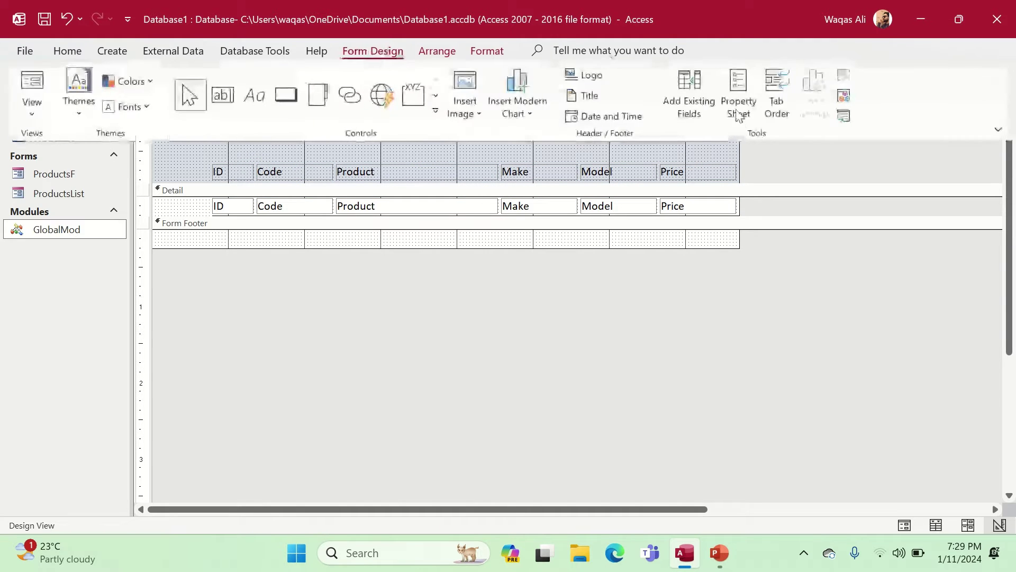
{"action": "left_click", "coordinate": [741, 117]}
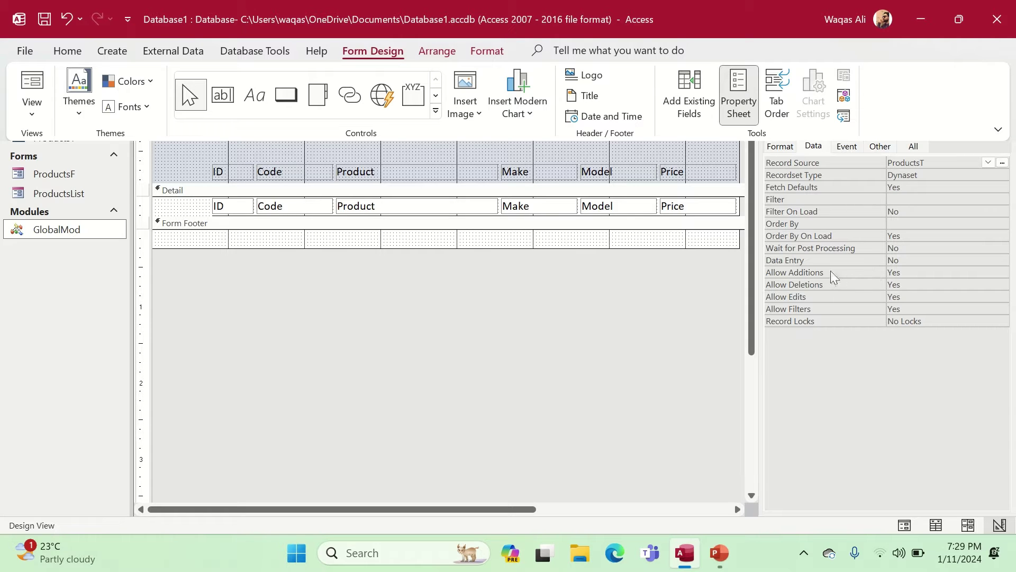
{"action": "double_click", "coordinate": [916, 272]}
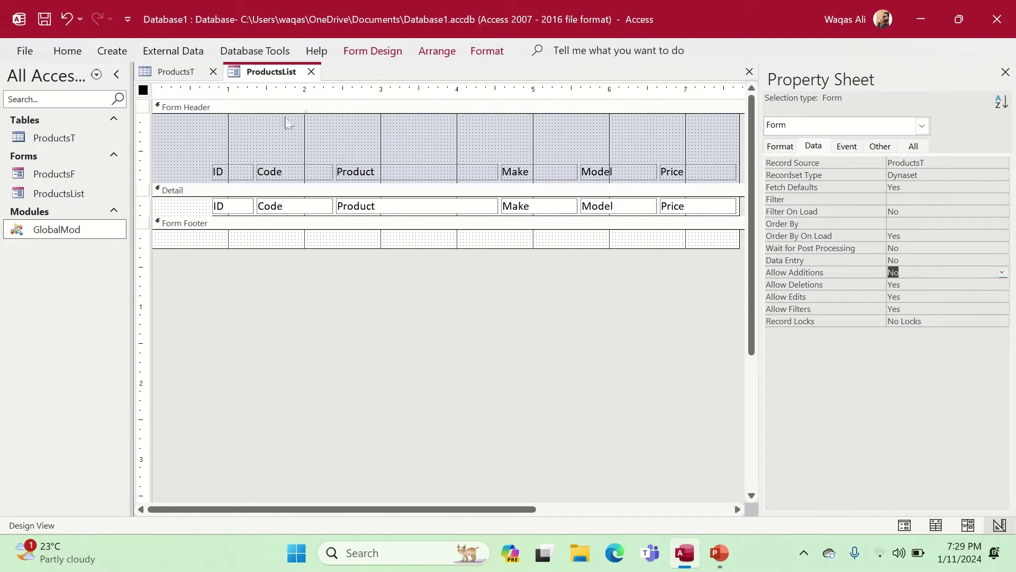
{"action": "right_click", "coordinate": [268, 70]}
{"action": "left_click", "coordinate": [268, 71]}
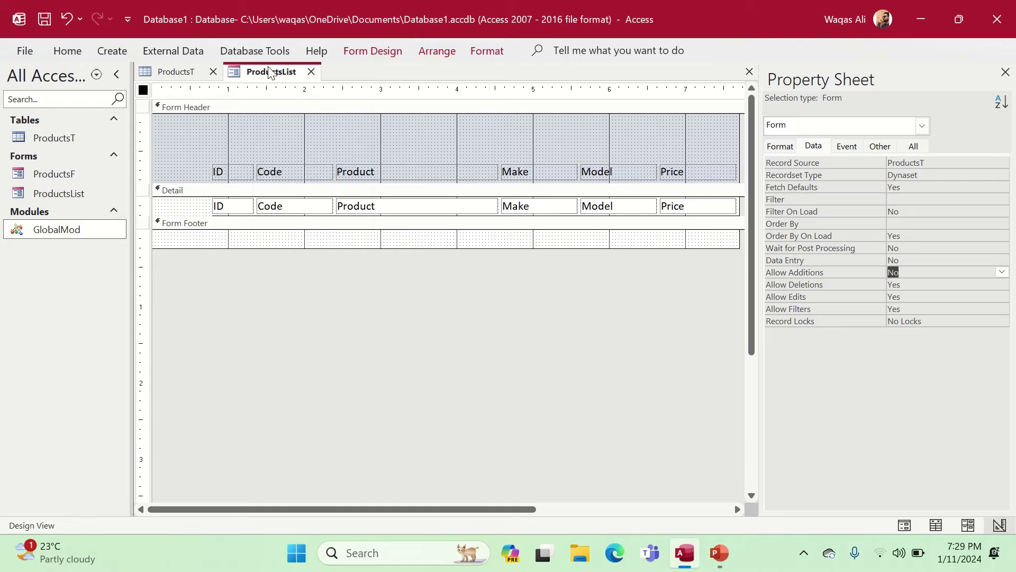